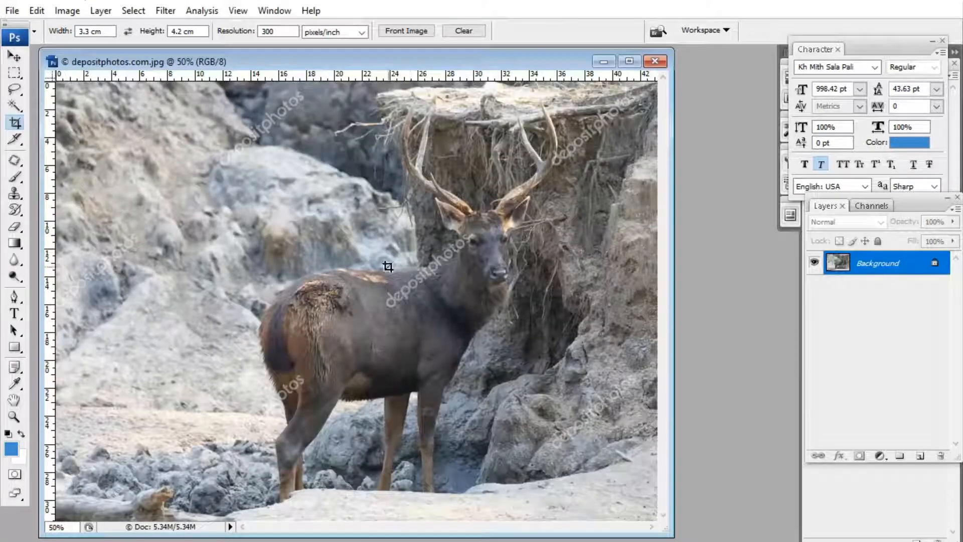
Switch the deer photo to full-screen mode and duplicate the Background layer.
left_click_drag(387, 264, 428, 263)
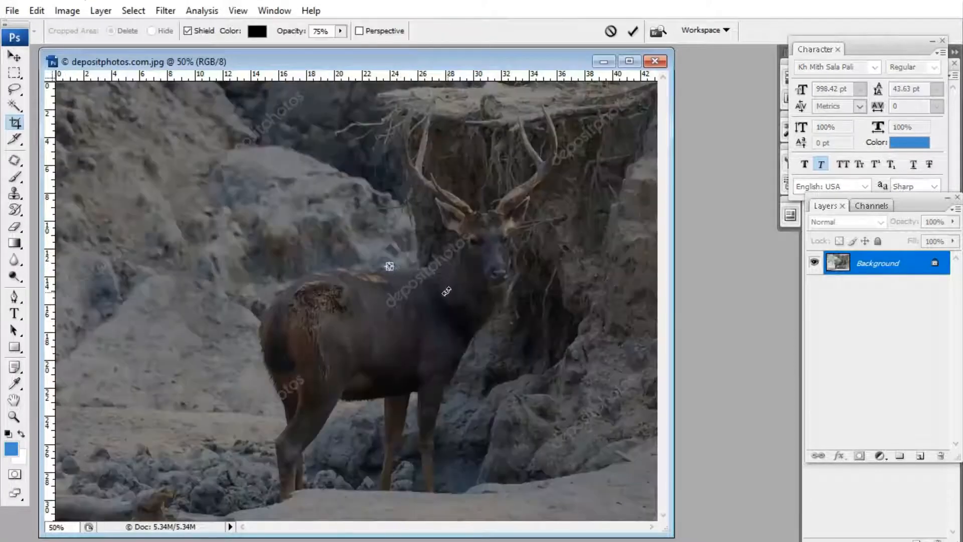
key("Escape")
key("v")
key("f")
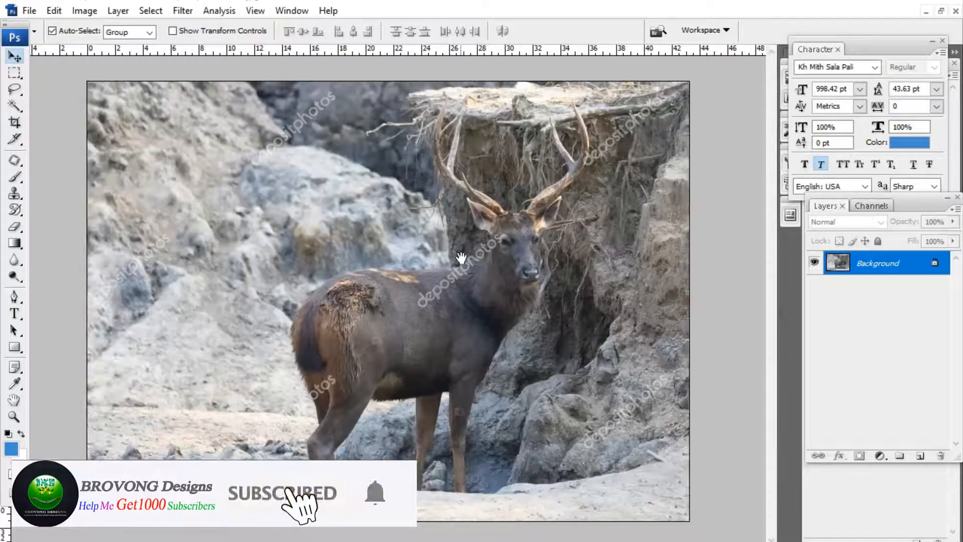
key("ctrl+minus")
key("f")
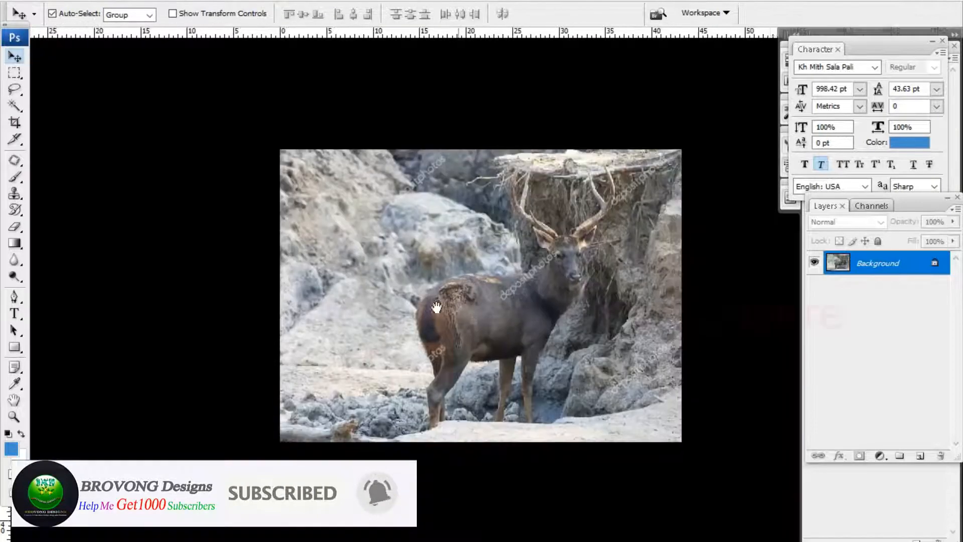
left_click_drag(881, 268, 919, 455)
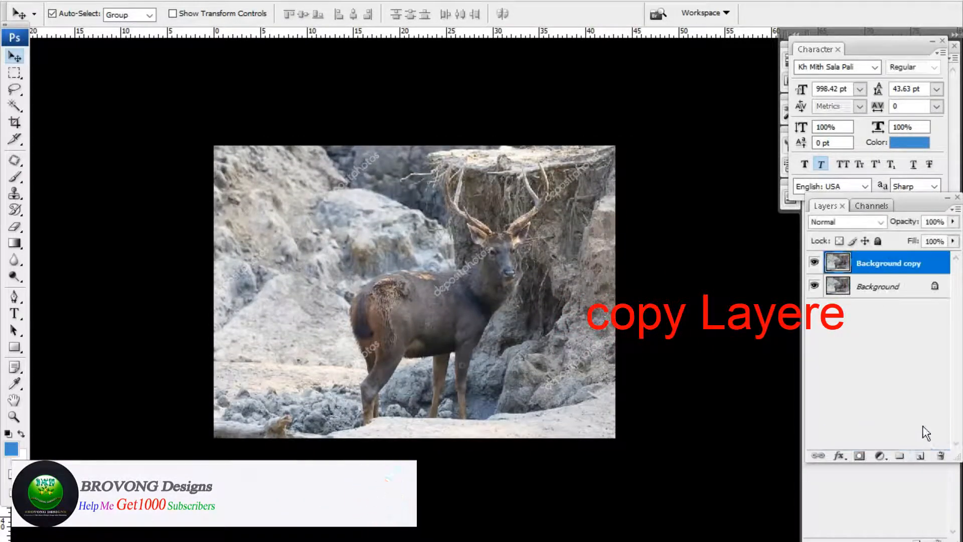
Start a Pen tool path at the foot of the deer's front leg and trace up the leg's outer edge.
left_click_drag(535, 252, 482, 256)
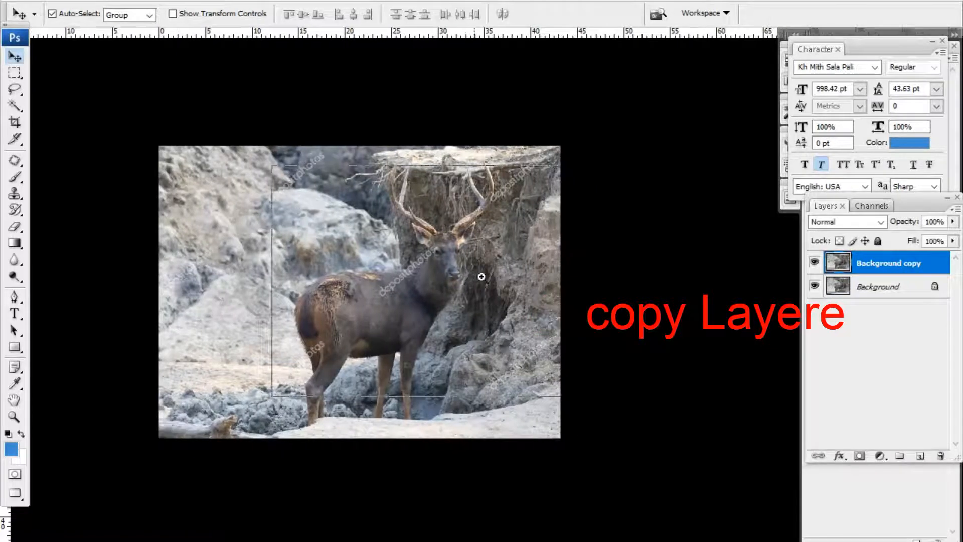
left_click(479, 278, "ctrl")
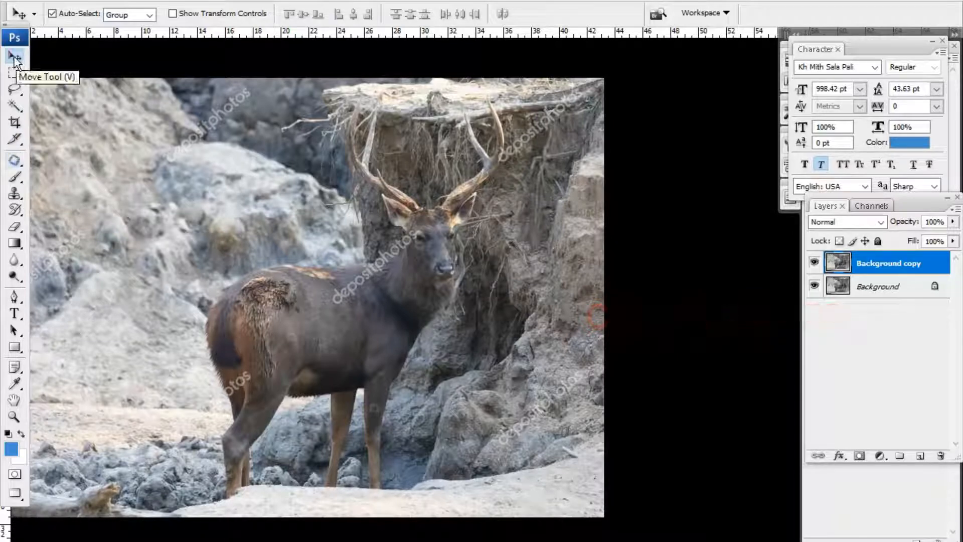
left_click(18, 298)
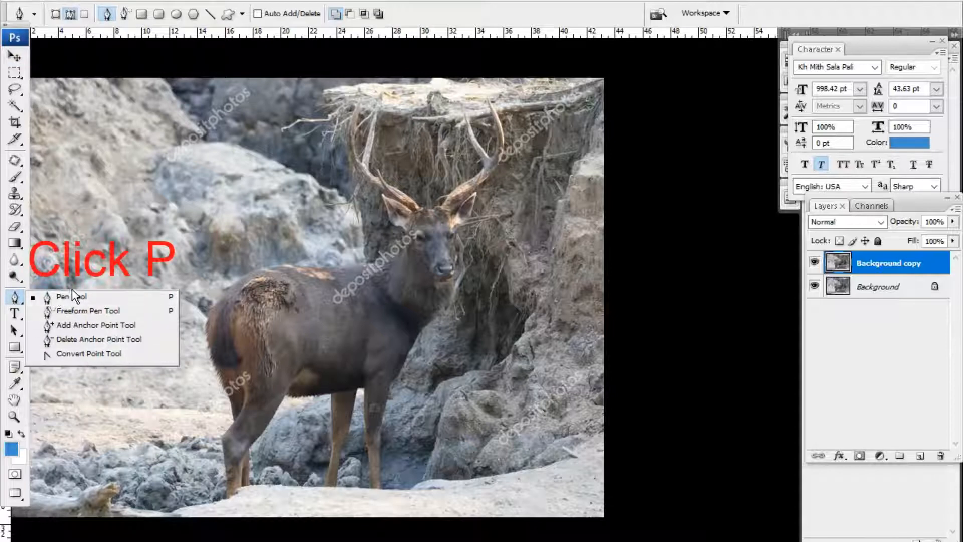
left_click(70, 297)
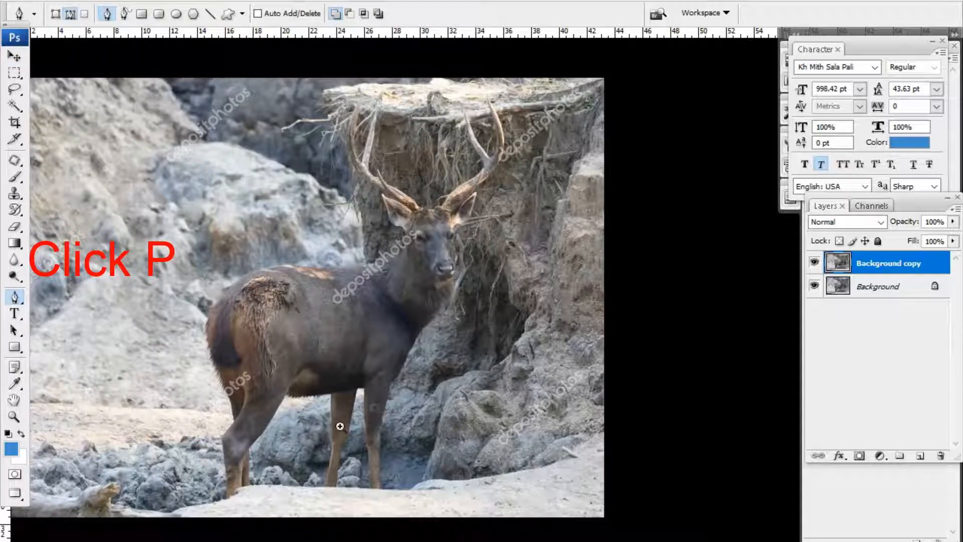
left_click_drag(484, 511, 483, 511)
left_click_drag(432, 446, 384, 408)
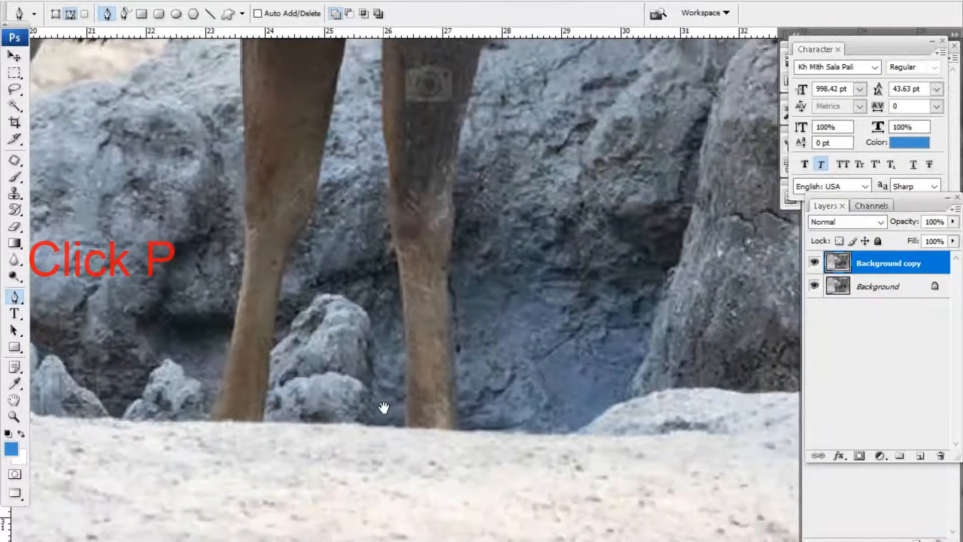
left_click_drag(480, 423, 483, 444)
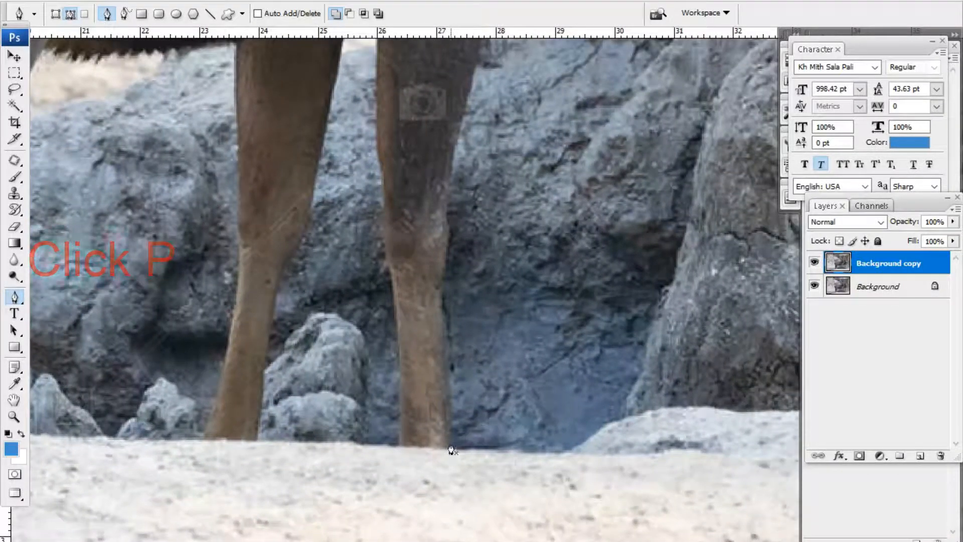
key("ctrl+plus")
left_click(431, 287)
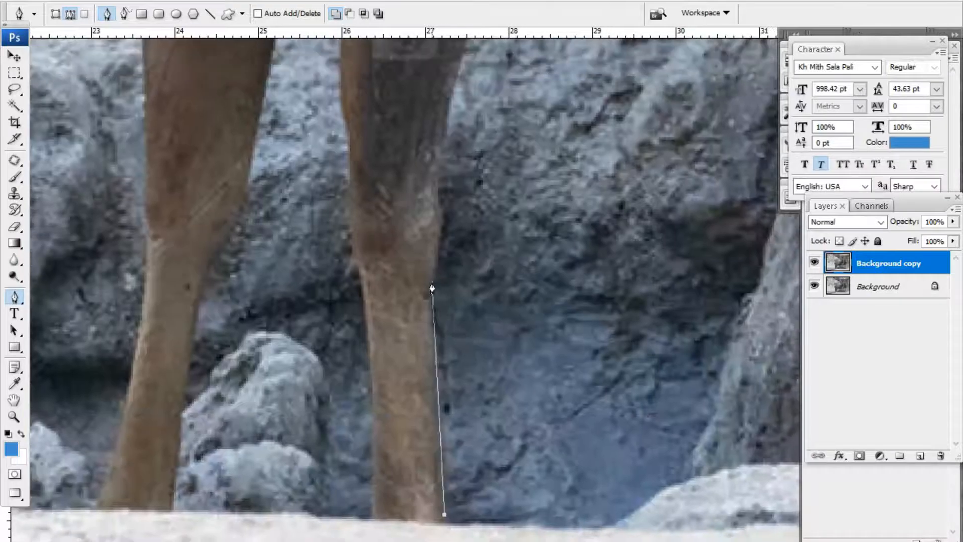
left_click_drag(433, 288, 441, 226)
left_click_drag(425, 178, 415, 286)
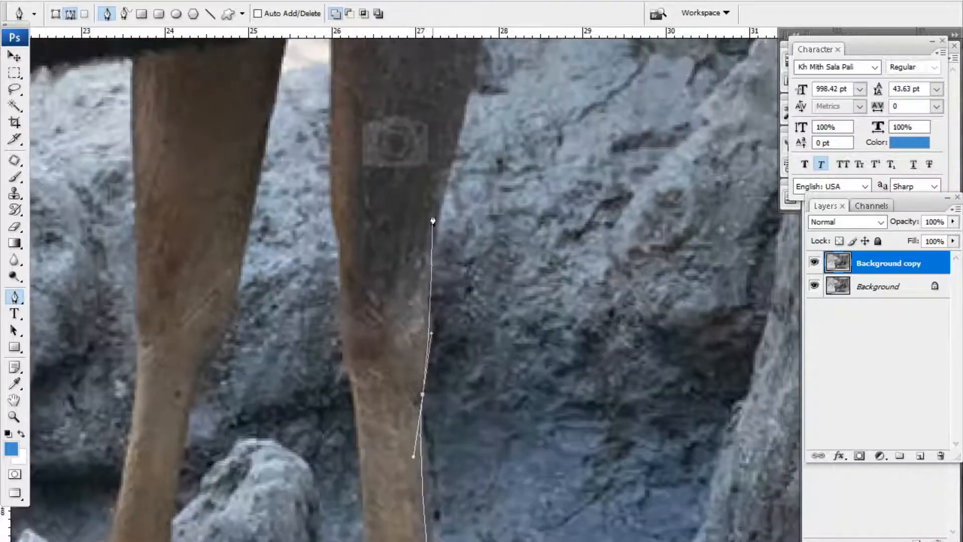
left_click_drag(468, 116, 358, 428)
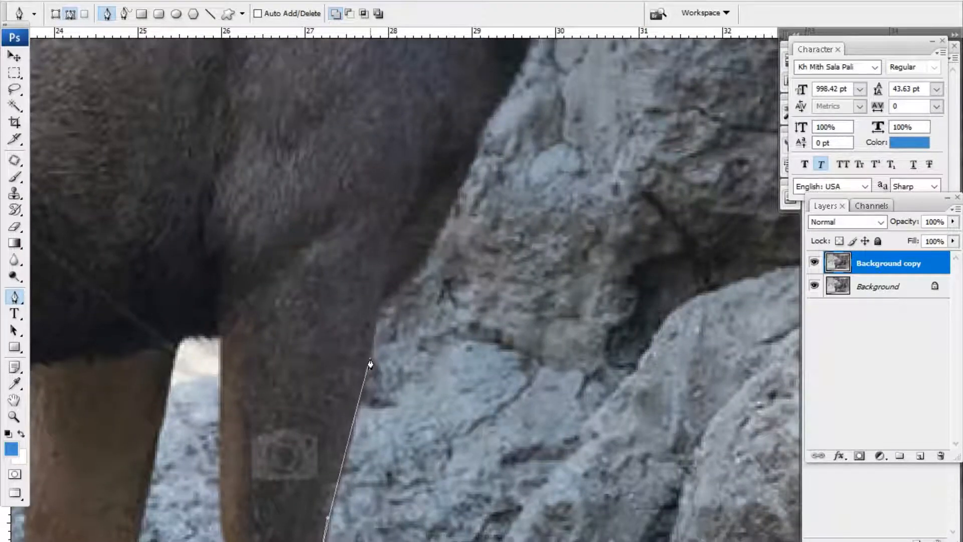
Continue the path from the upper front leg along the deer's chest and neck to its throat.
left_click_drag(386, 300, 405, 273)
left_click_drag(432, 254, 377, 350)
left_click_drag(384, 287, 400, 246)
left_click_drag(409, 229, 343, 396)
left_click_drag(456, 222, 418, 297)
left_click_drag(473, 256, 340, 412)
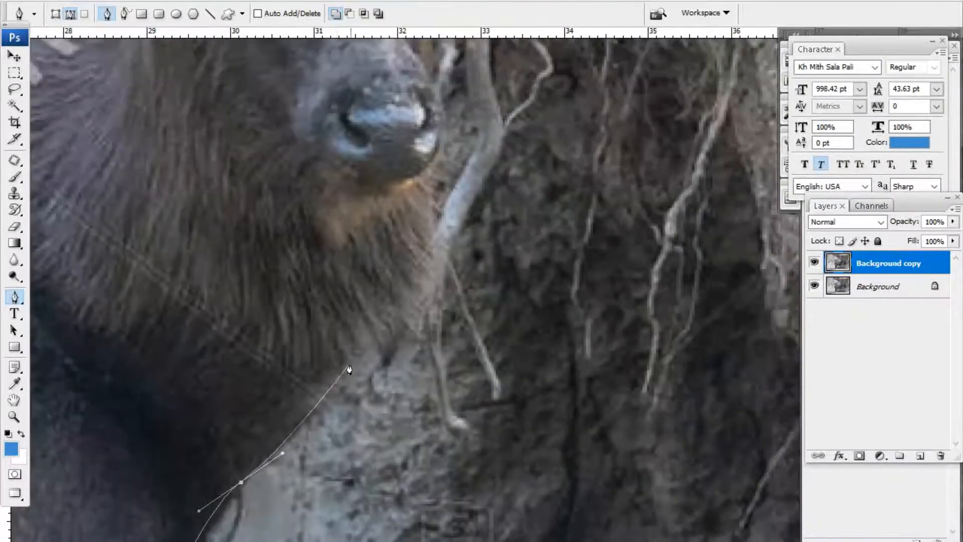
left_click_drag(341, 377, 364, 355)
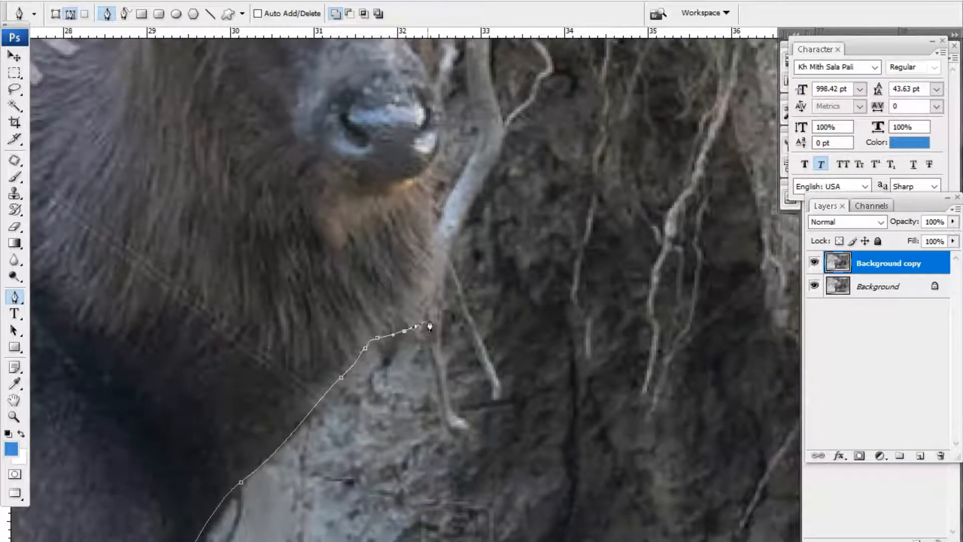
Trace the path around the deer's chin and muzzle up past the eye to the base of the right-hand ear.
left_click_drag(432, 314, 431, 251)
left_click_drag(432, 218, 433, 177)
left_click_drag(436, 163, 400, 417)
left_click_drag(411, 304, 412, 284)
left_click_drag(388, 249, 389, 272)
left_click_drag(400, 227, 388, 295)
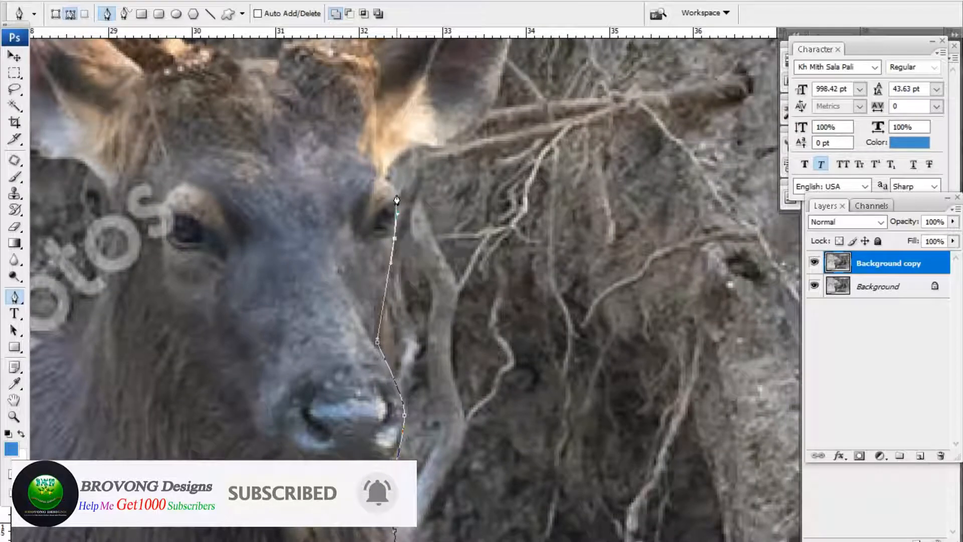
left_click_drag(397, 197, 397, 185)
left_click(383, 176)
Outline the right-hand ear with path points up to its tip and back along its upper edge to the antler base.
left_click_drag(402, 240, 388, 386)
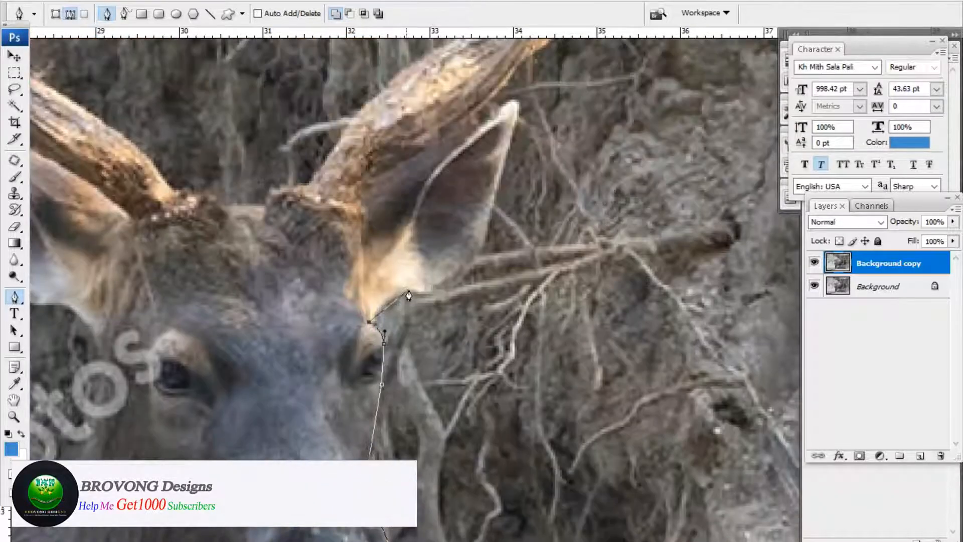
left_click_drag(417, 291, 477, 248)
left_click_drag(507, 170, 468, 275)
scroll(464, 275, "up", 1)
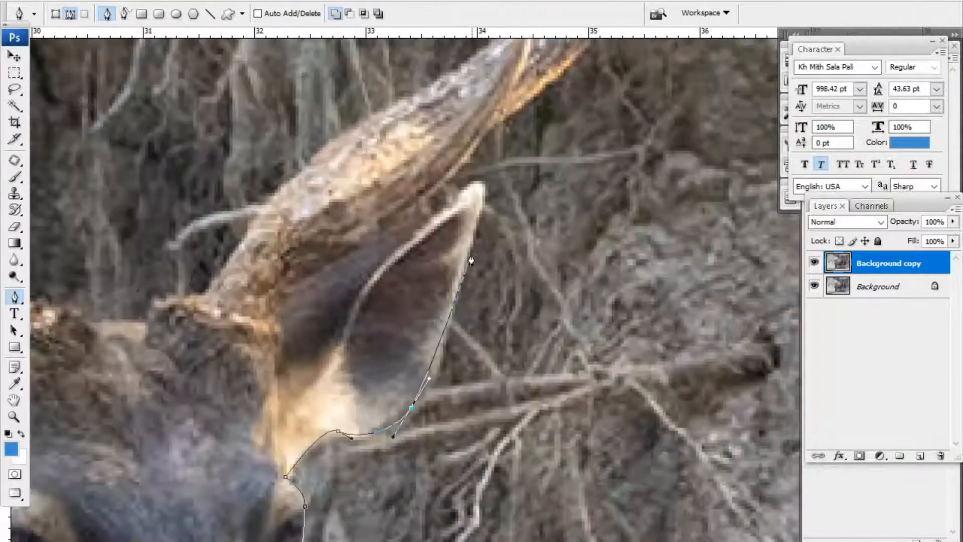
left_click(484, 187)
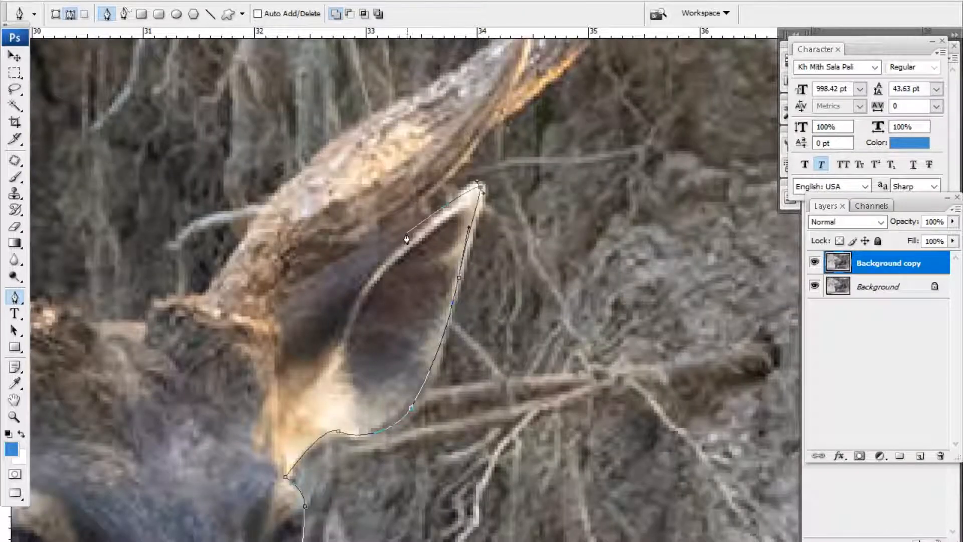
left_click_drag(399, 238, 363, 249)
left_click_drag(340, 286, 370, 270)
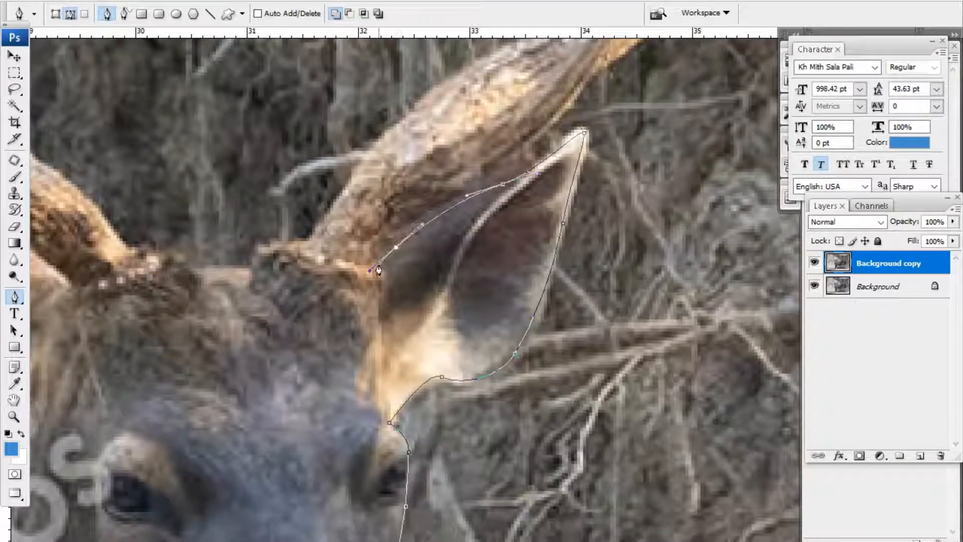
Undo the path's last points near the antler base and retrace from there along the antler's lower edge.
scroll(387, 248, "down", 2)
left_click_drag(401, 241, 483, 239)
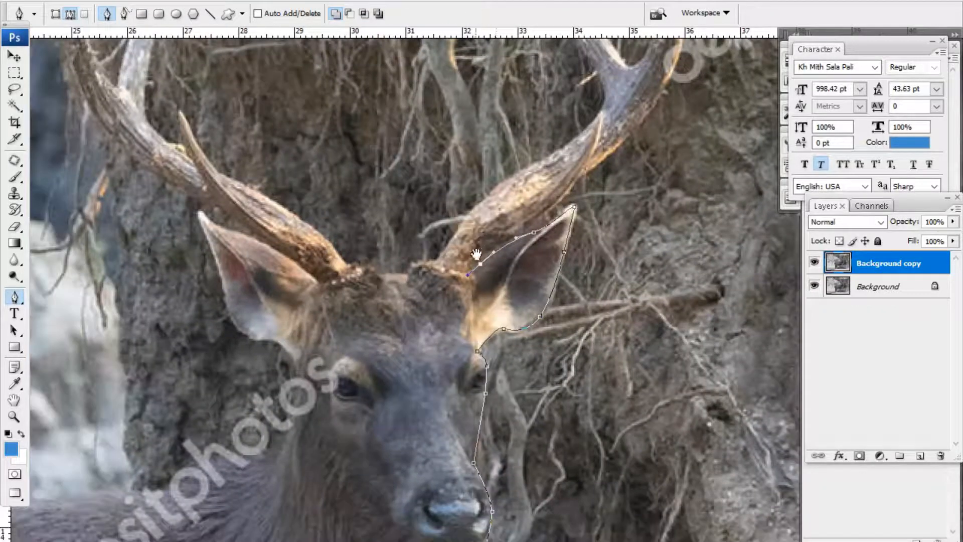
left_click_drag(411, 235, 656, 273)
key("ctrl+z")
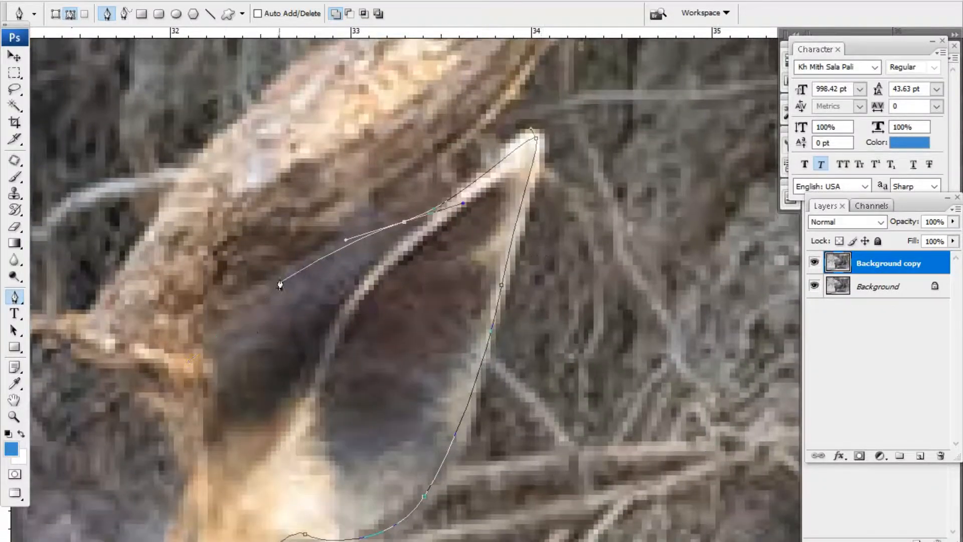
left_click(269, 275)
left_click_drag(296, 271, 332, 227)
key("ctrl+z")
left_click_drag(302, 265, 339, 222)
left_click_drag(382, 169, 403, 163)
left_click_drag(402, 164, 320, 355)
Continue the path up the outer edge of the right-hand antler to the tip of its outer tine.
scroll(437, 259, "down", 1)
scroll(460, 223, "down", 2)
left_click_drag(524, 258, 511, 324)
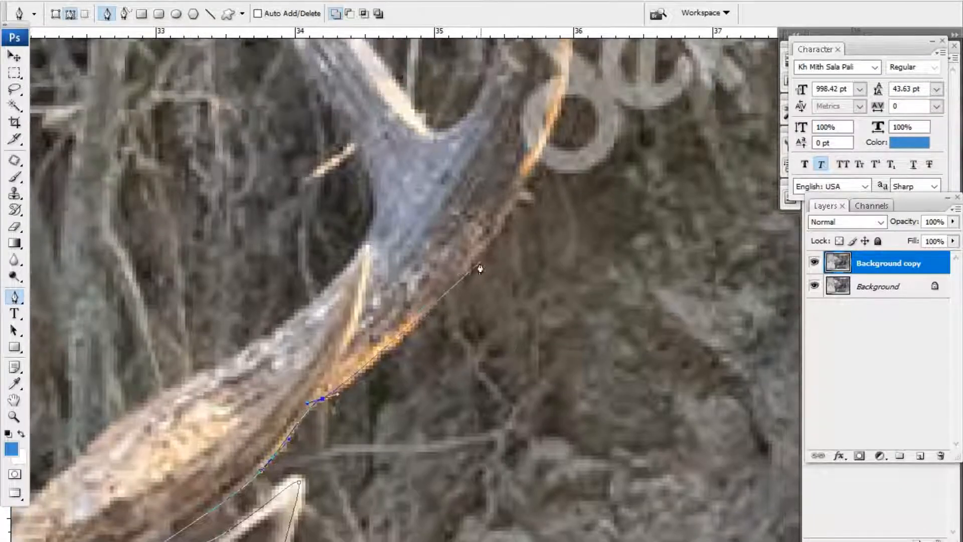
left_click_drag(486, 232, 512, 196)
left_click_drag(551, 150, 483, 335)
left_click_drag(500, 261, 513, 192)
left_click_drag(511, 45, 516, 346)
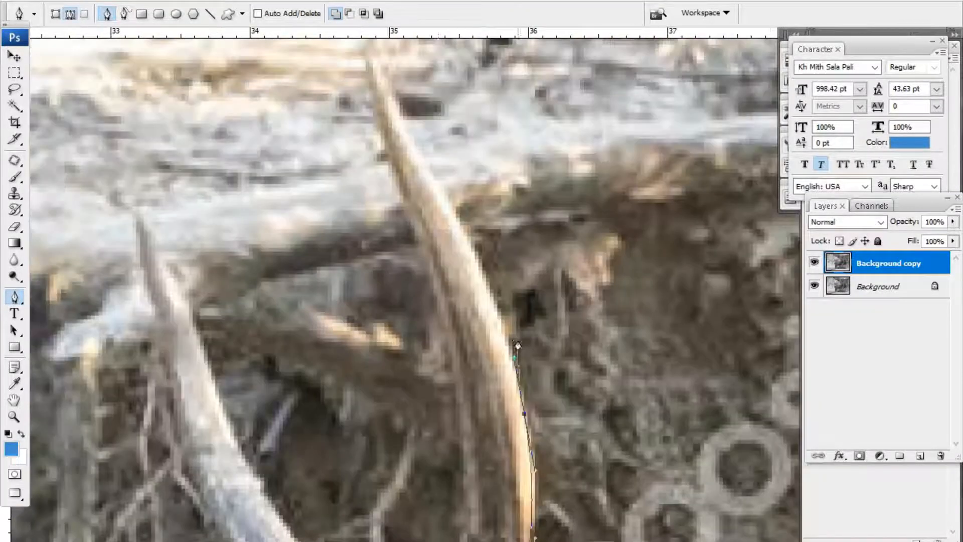
left_click_drag(454, 219, 425, 175)
left_click_drag(408, 136, 446, 241)
left_click_drag(423, 196, 420, 181)
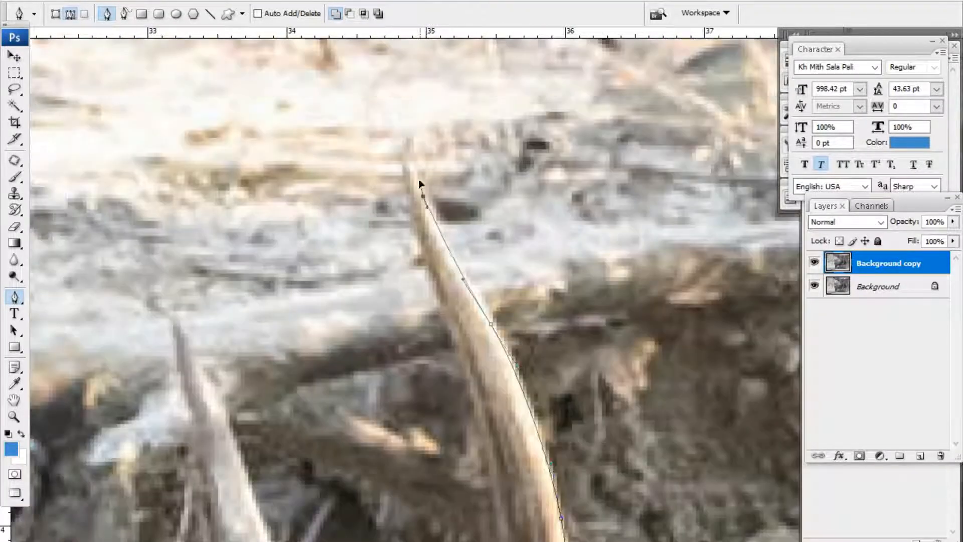
Trace the inner edge of the outer tine from its tip down to the antler's fork.
left_click_drag(432, 275, 461, 340)
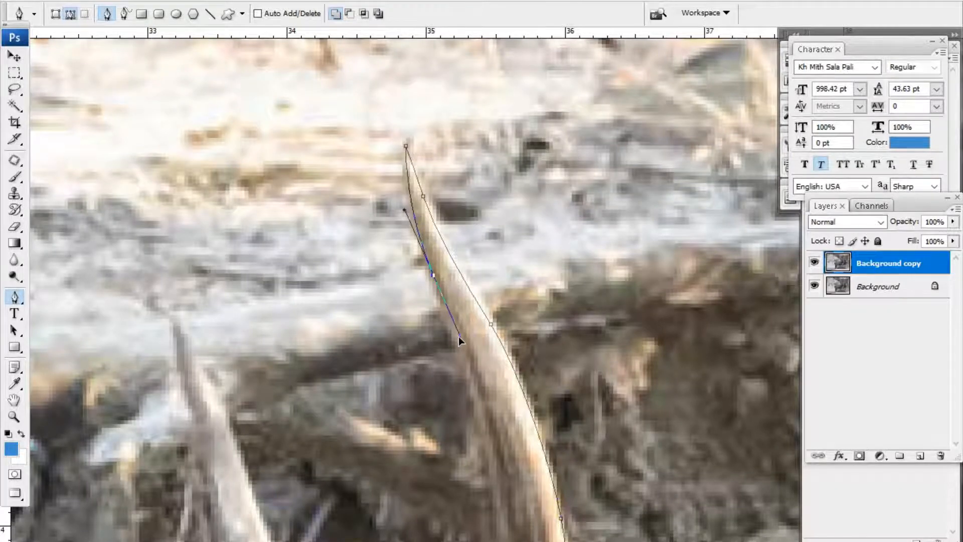
left_click_drag(480, 452, 474, 233)
left_click_drag(499, 339, 503, 388)
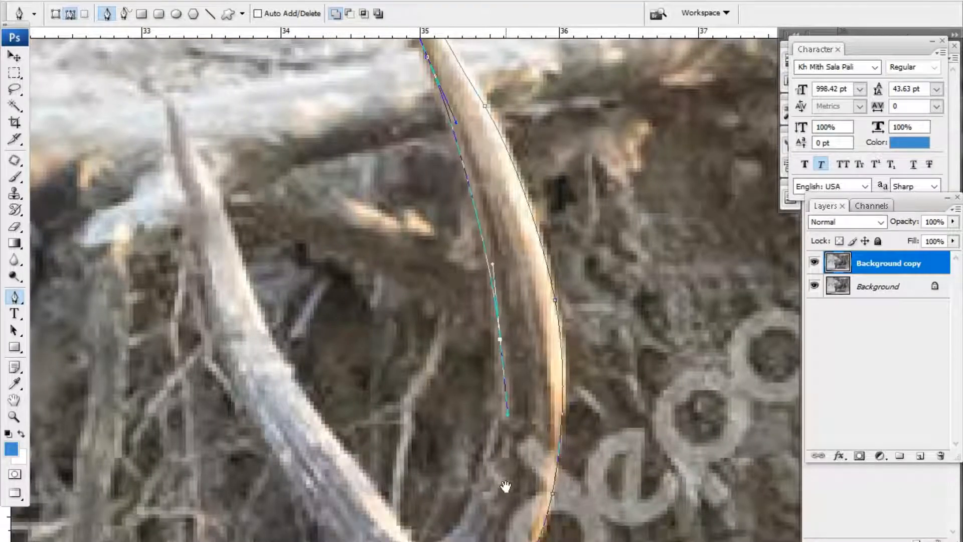
left_click_drag(505, 485, 525, 294)
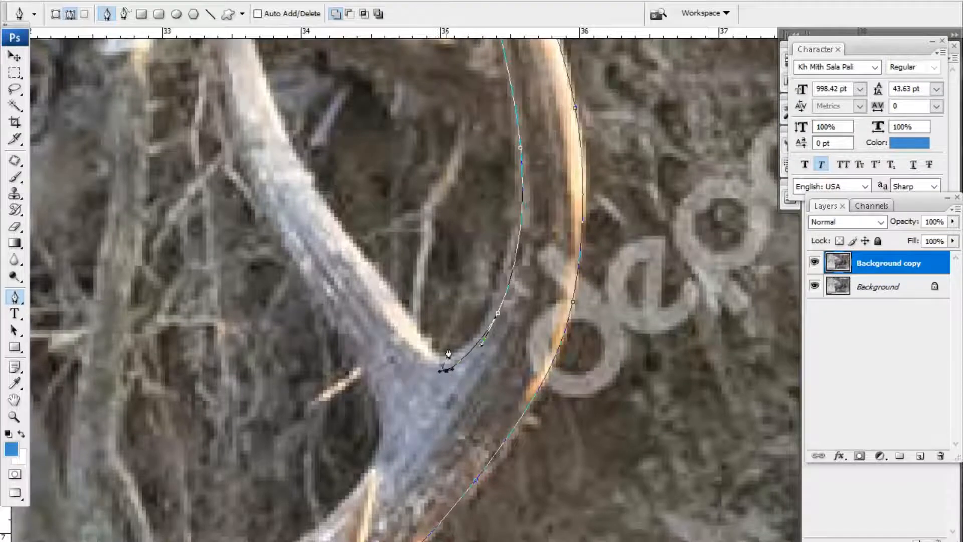
Trace from the fork up the near edge of the inner tine and place a point at its tip.
left_click_drag(302, 142, 494, 273)
left_click_drag(531, 358, 516, 331)
left_click_drag(495, 298, 550, 417)
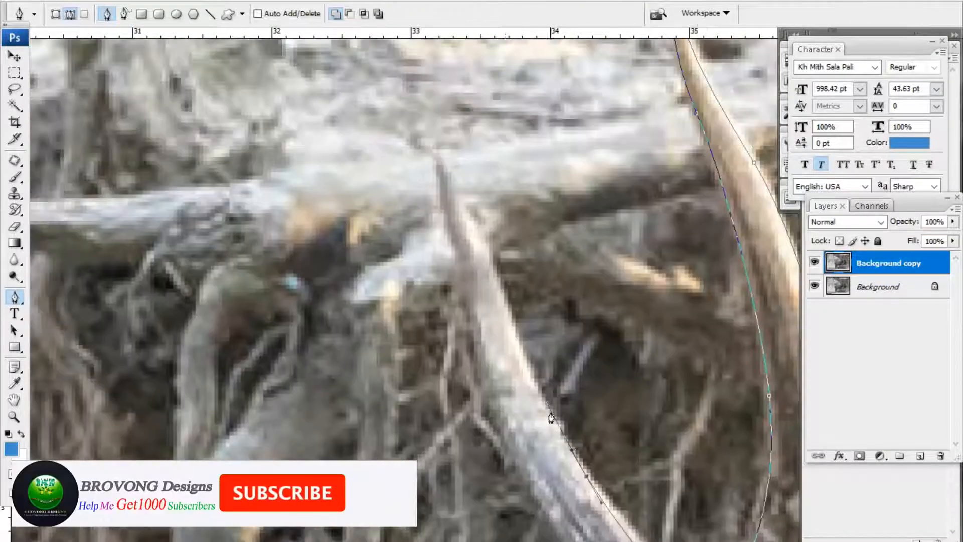
left_click_drag(515, 341, 504, 296)
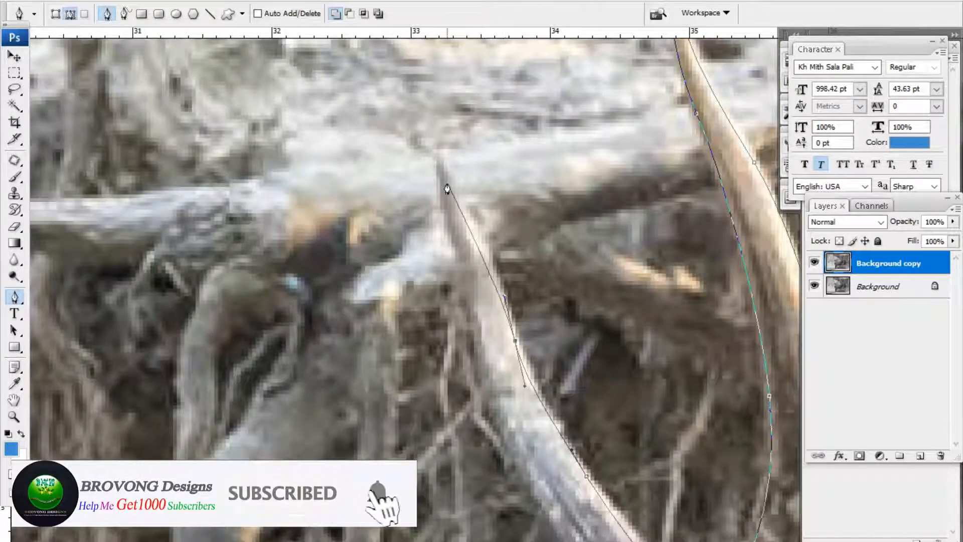
left_click(439, 160)
Trace down the inner tine's far edge and along the antler's upper edge toward its base on the head.
left_click_drag(474, 371, 480, 348)
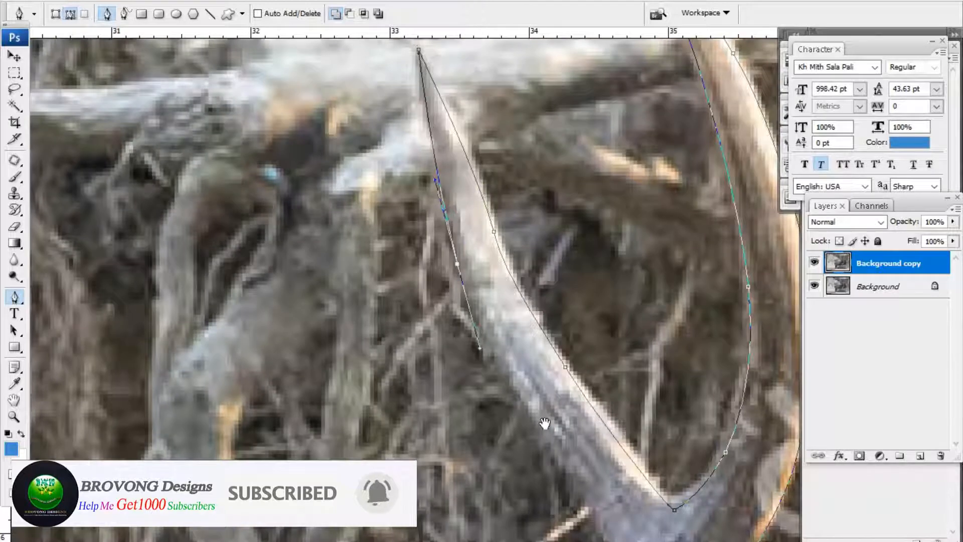
left_click_drag(604, 498, 498, 277)
left_click_drag(523, 357, 546, 207)
left_click_drag(430, 333, 506, 243)
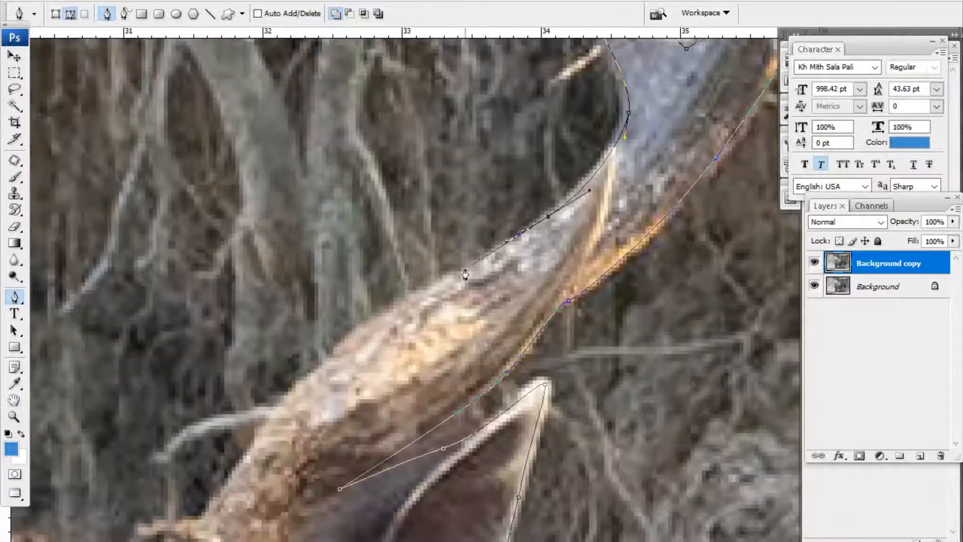
left_click_drag(356, 339, 346, 348)
left_click_drag(254, 441, 243, 458)
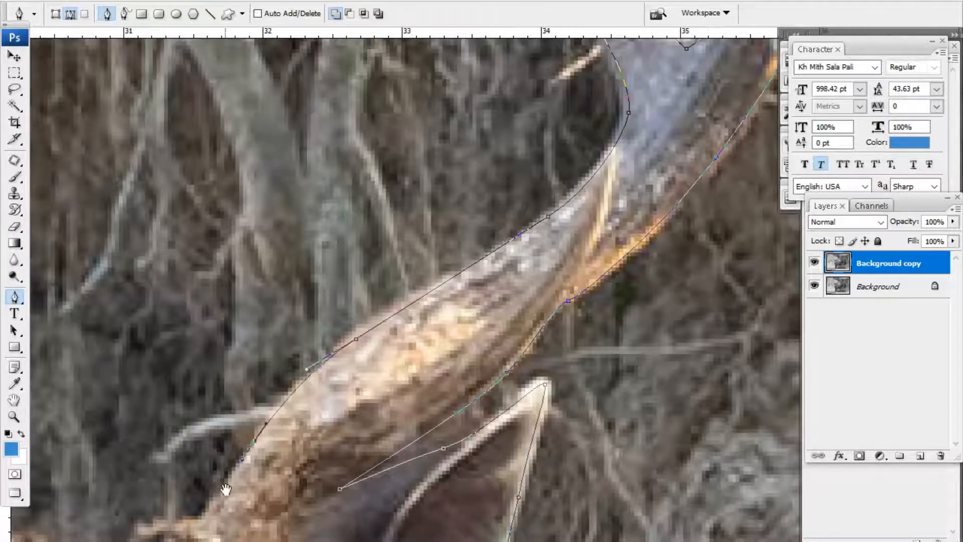
Continue the path from the right-hand antler's base across the top of the head to the left-hand antler.
left_click_drag(224, 490, 483, 211)
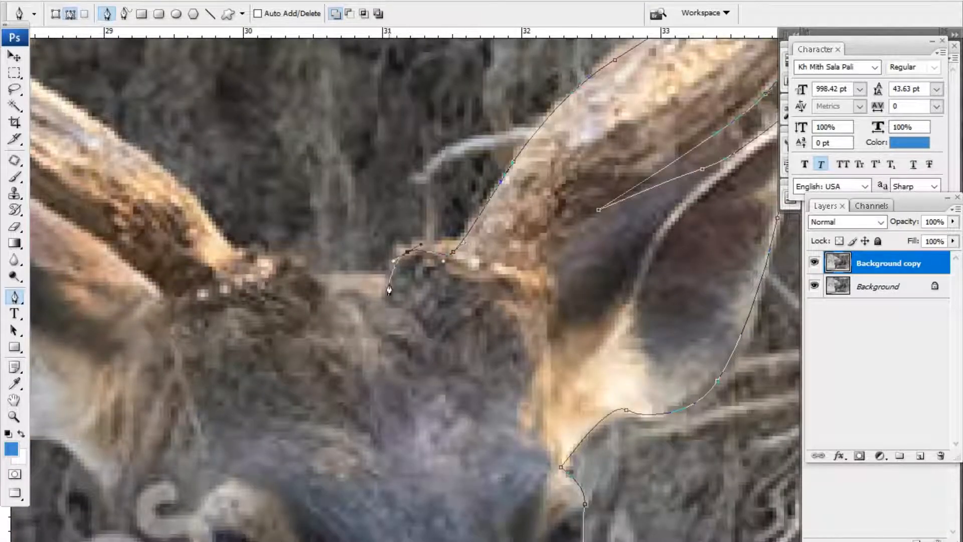
left_click_drag(390, 290, 357, 286)
left_click_drag(356, 286, 509, 317)
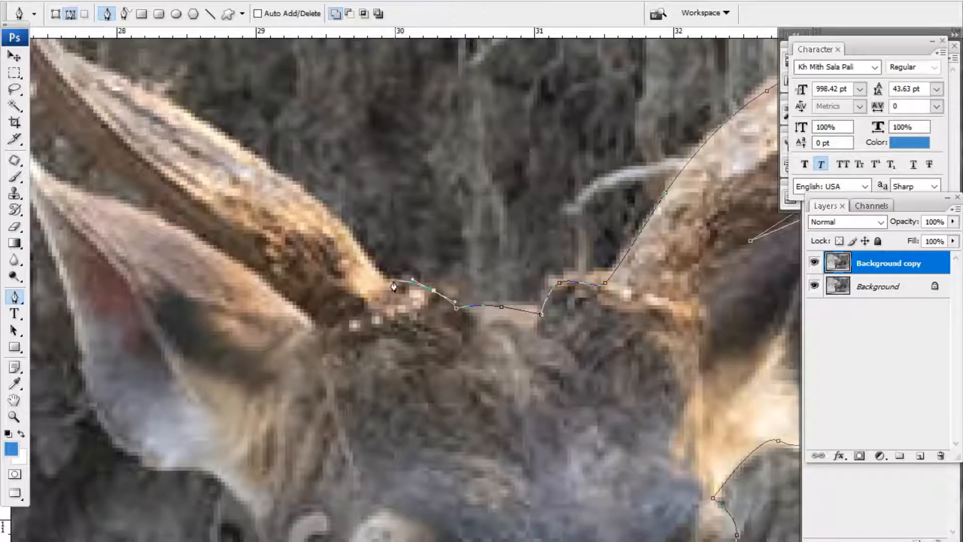
Trace from the head along the left-hand antler's upper edge and up the short lower tine to its tip.
left_click_drag(364, 275, 629, 379)
left_click_drag(566, 342, 594, 352)
left_click_drag(533, 323, 568, 433)
left_click(465, 286)
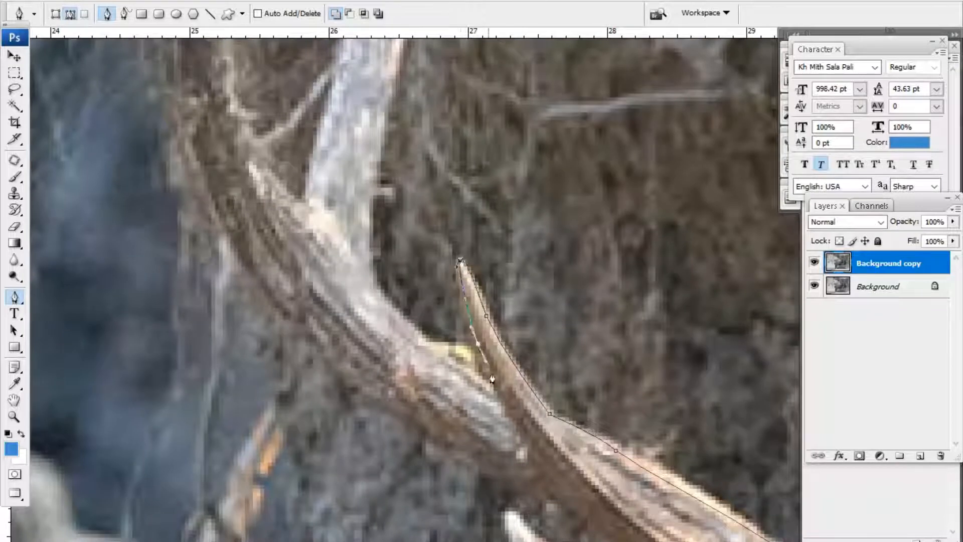
Trace down the short tine's far edge and along the antler's main beam to the base of the inner tine.
left_click_drag(511, 414, 643, 513)
left_click(578, 452)
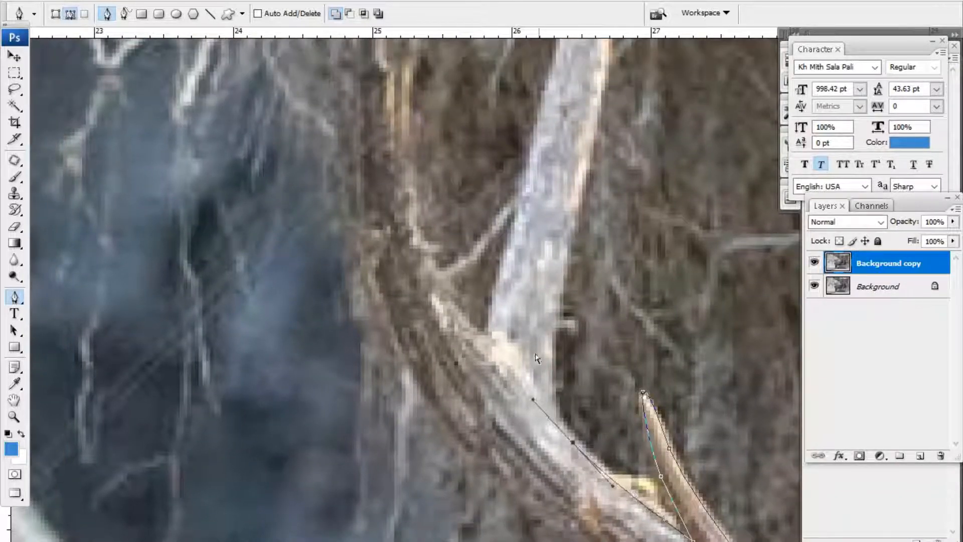
key("ctrl+0")
left_click_drag(503, 150, 604, 195)
left_click_drag(385, 308, 434, 390)
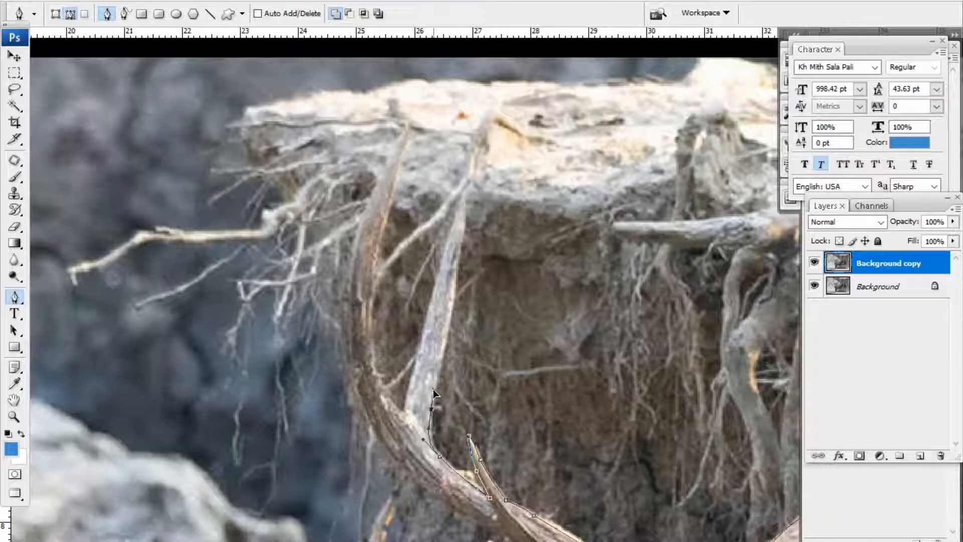
Trace up the left-hand antler's inner tine to its tip and back down its far edge to the fork.
left_click_drag(482, 201, 456, 286)
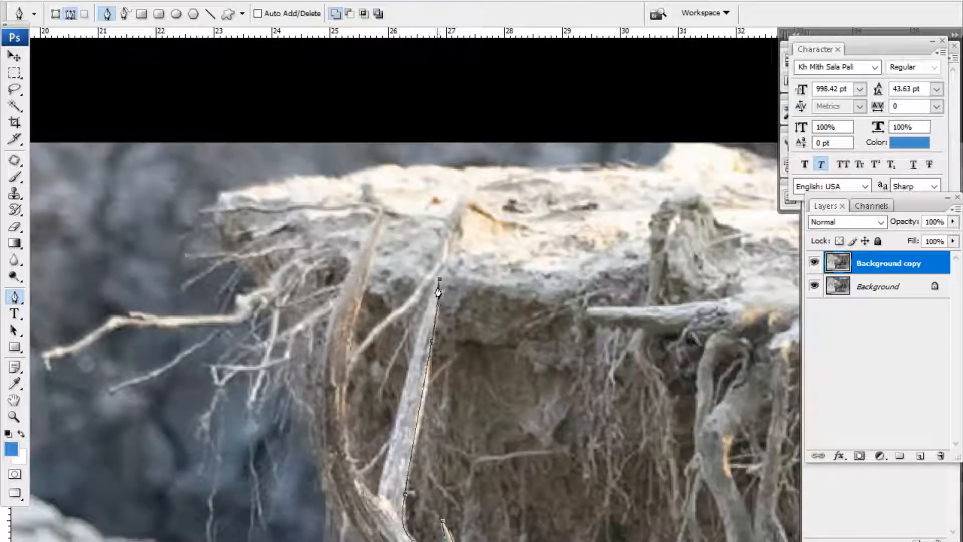
left_click_drag(395, 422, 394, 435)
key("ctrl+plus")
key("ctrl+plus")
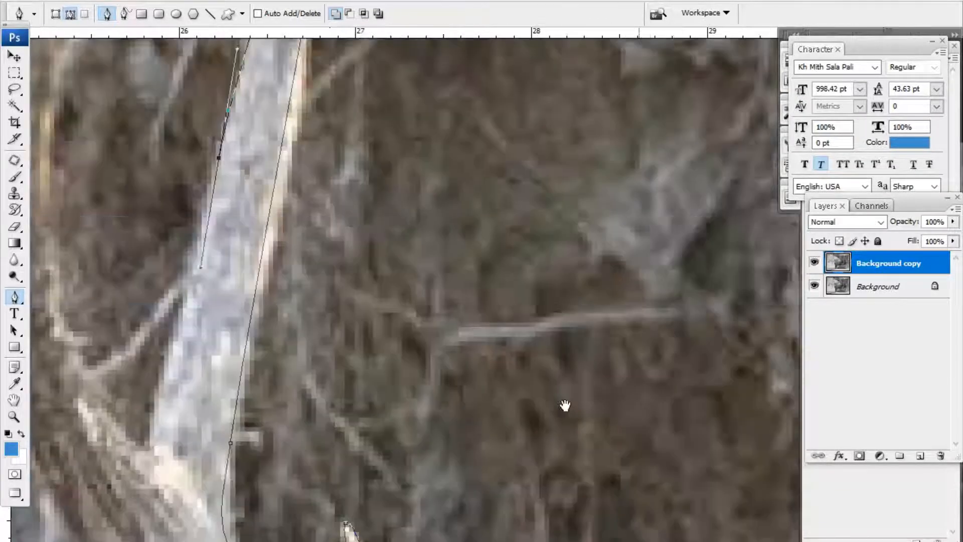
left_click_drag(565, 406, 689, 349)
left_click_drag(275, 404, 446, 504)
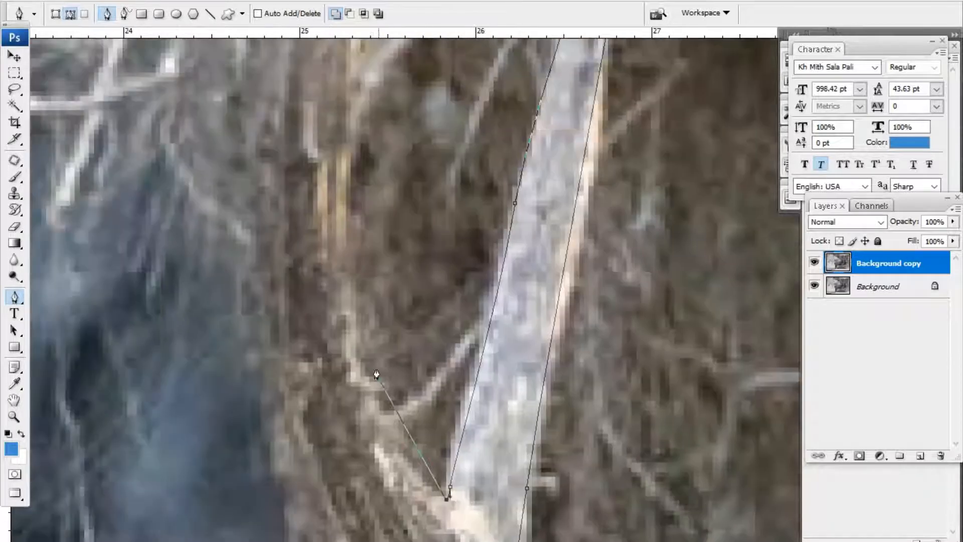
Continue the path from the fork up the inner edge of the left-hand antler's outer tine to its tip.
left_click_drag(354, 361, 324, 268)
key("ctrl+minus")
left_click_drag(371, 237, 369, 497)
left_click_drag(393, 301, 421, 192)
left_click_drag(347, 295, 264, 453)
left_click_drag(380, 200, 380, 209)
Trace down the outer edge of the outer tine and along the antler's underside to the left-hand ear.
left_click_drag(309, 349, 317, 278)
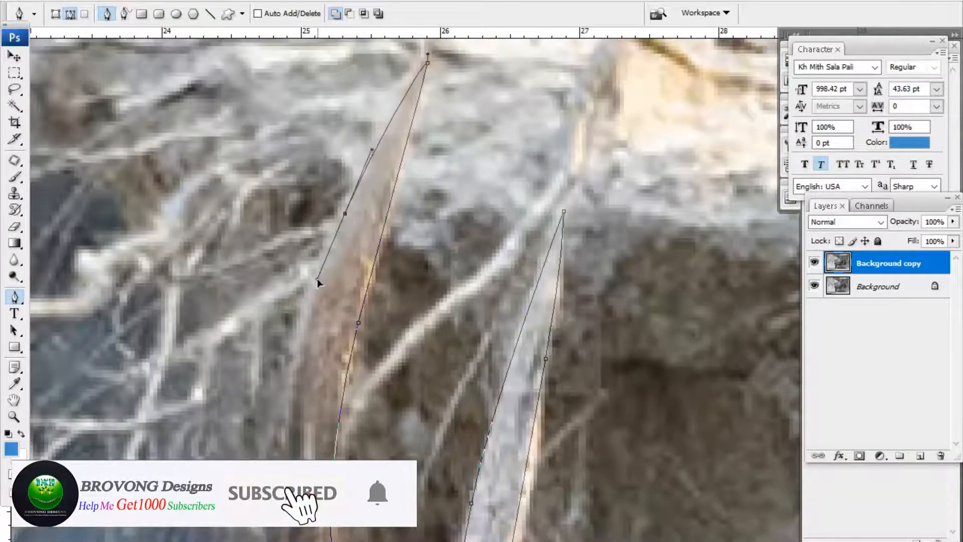
left_click_drag(293, 367, 350, 77)
left_click_drag(323, 222, 329, 129)
left_click_drag(464, 338, 261, 235)
left_click_drag(396, 301, 422, 315)
left_click_drag(511, 366, 520, 372)
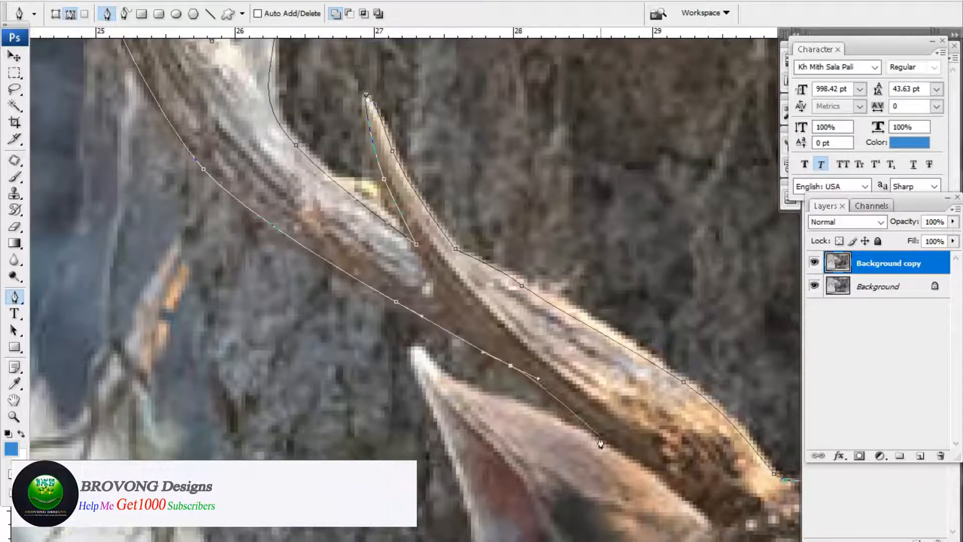
Trace the left-hand ear along its upper edge to the tip and down its outer edge to the lower curve.
left_click_drag(545, 430, 580, 306)
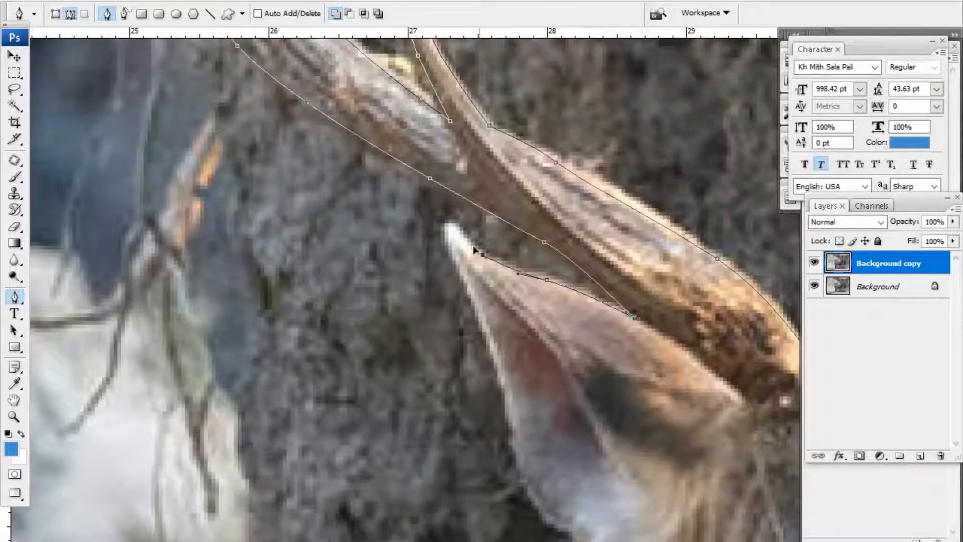
left_click_drag(449, 232, 358, 117)
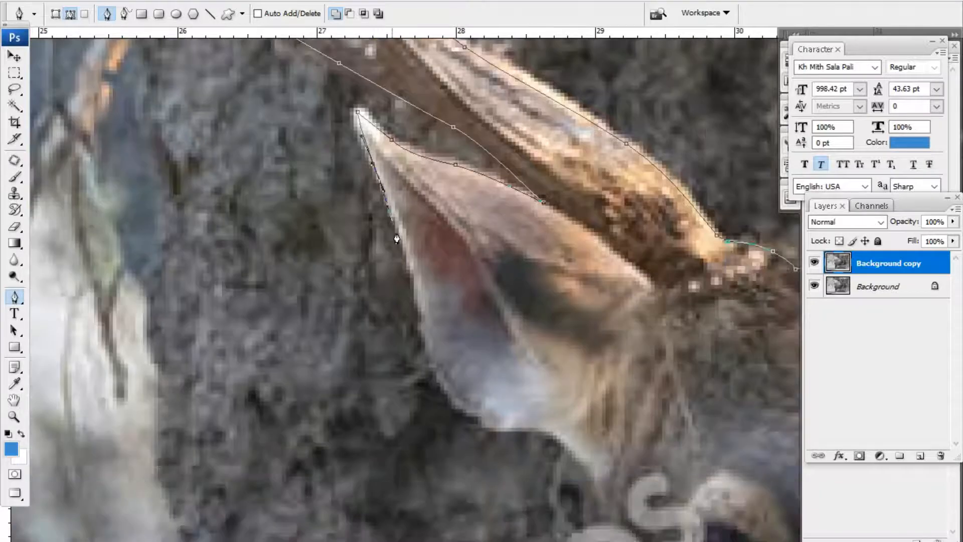
left_click_drag(418, 290, 424, 334)
left_click_drag(425, 334, 320, 191)
left_click_drag(364, 266, 395, 291)
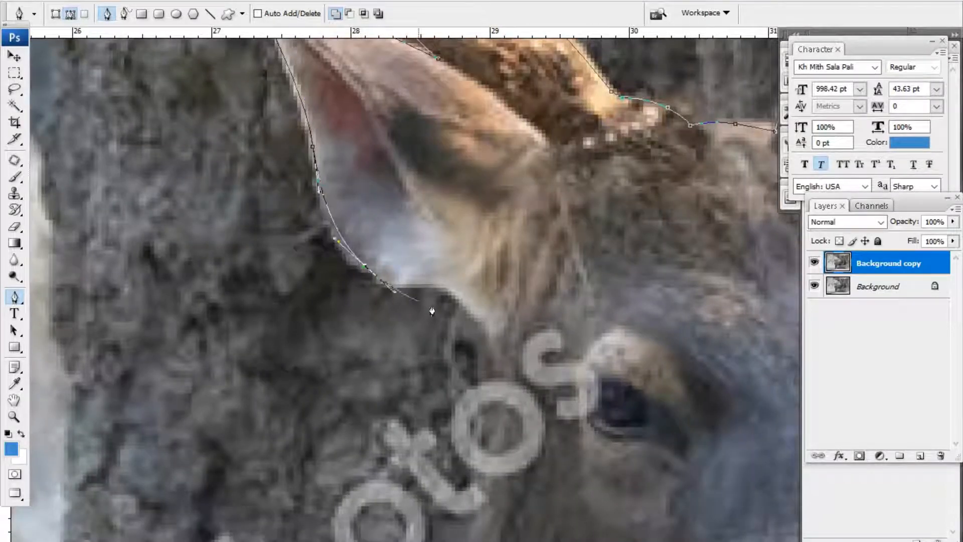
Continue the path from the ear's base down the back of the neck to where the deer's back begins.
scroll(465, 327, "down", 4)
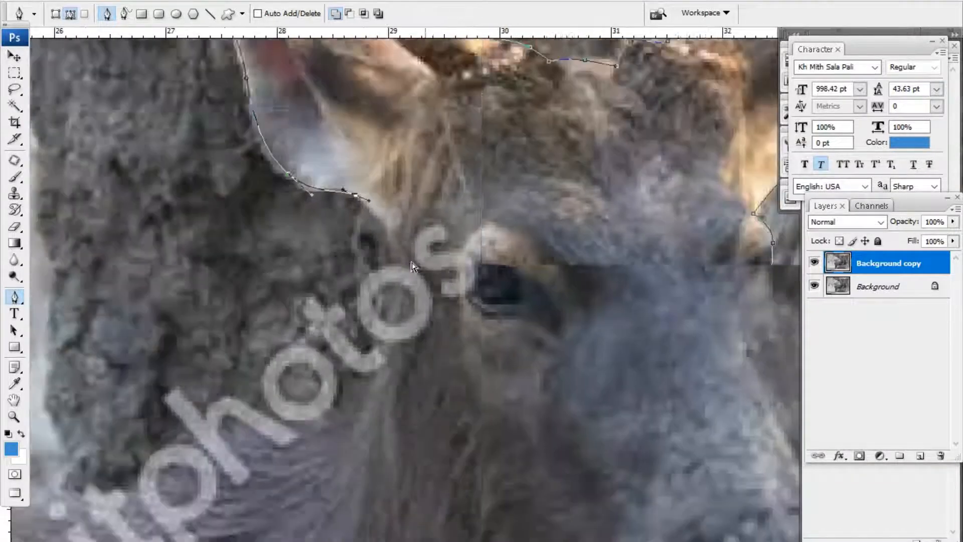
scroll(517, 303, "up", 4)
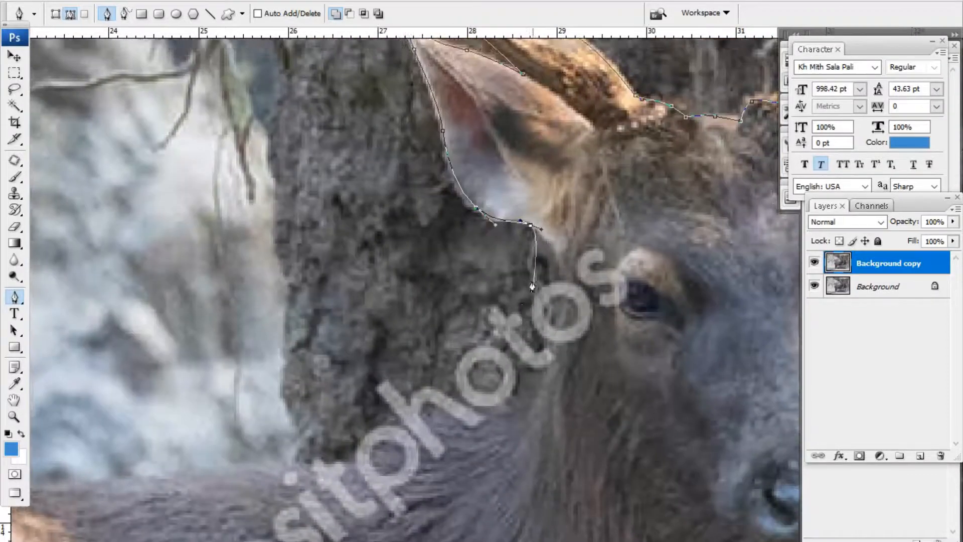
left_click_drag(558, 331, 550, 272)
left_click_drag(526, 327, 519, 339)
left_click_drag(490, 320, 567, 200)
left_click_drag(491, 249, 460, 257)
left_click_drag(439, 281, 432, 284)
Trace along the top of the deer's back and over the curve of the rump.
left_click_drag(497, 297, 795, 295)
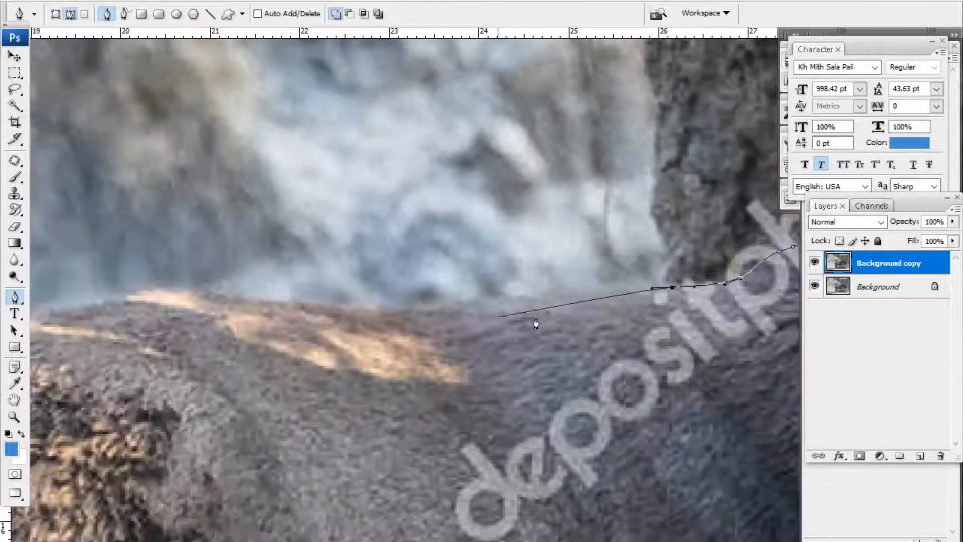
left_click_drag(488, 316, 416, 322)
left_click_drag(416, 322, 725, 316)
left_click_drag(528, 300, 432, 290)
left_click_drag(300, 319, 400, 288)
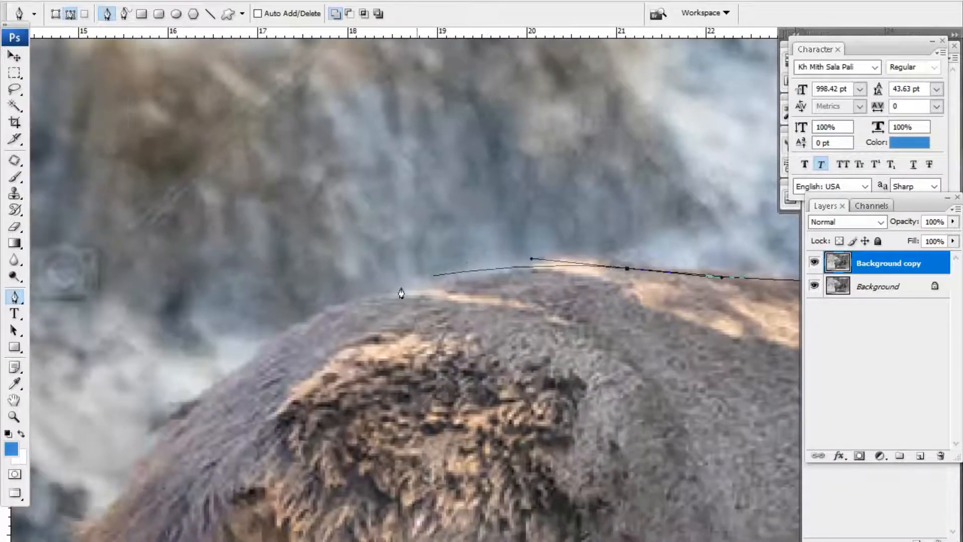
left_click_drag(348, 311, 304, 348)
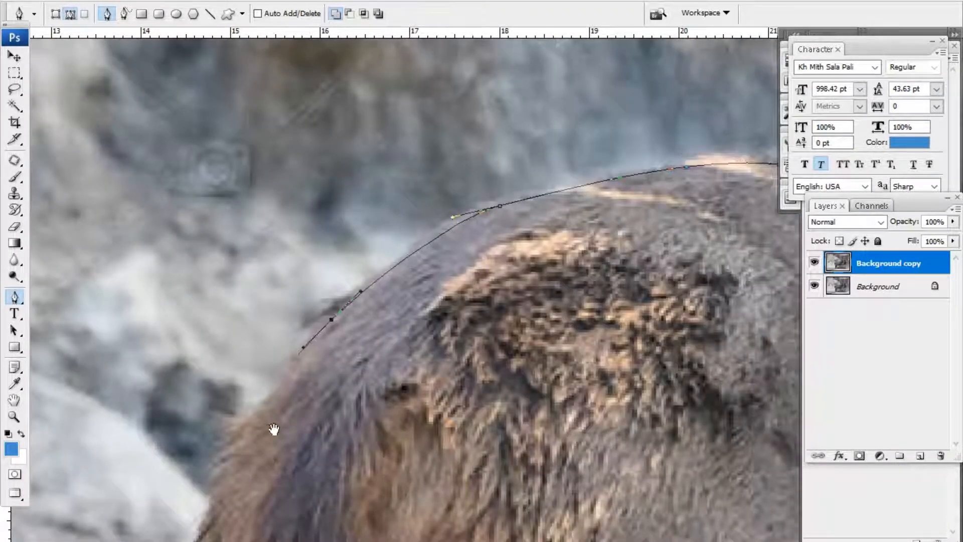
Trace down the rump and the back edge of the thigh to where the two hind legs meet.
left_click_drag(272, 428, 417, 156)
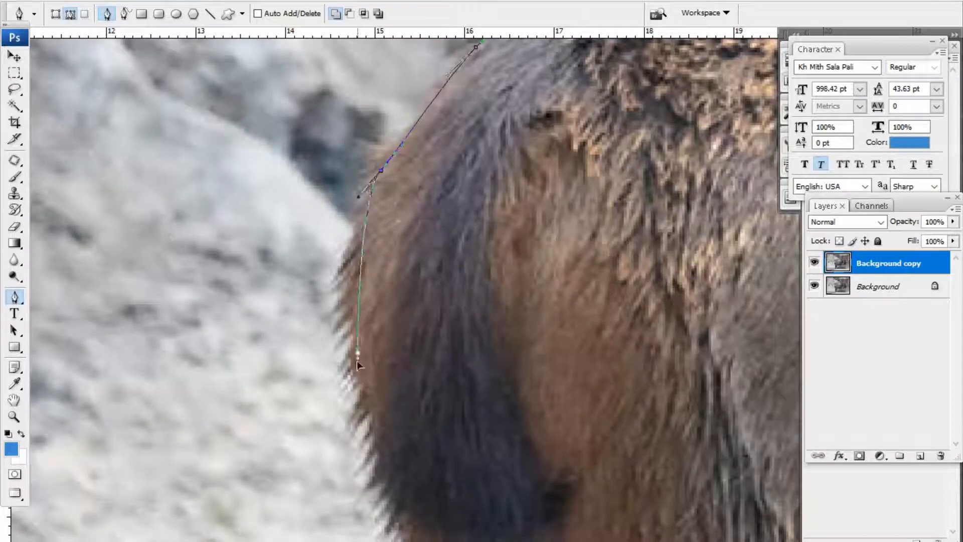
key("ctrl+z")
left_click_drag(358, 365, 359, 381)
left_click_drag(367, 412, 338, 110)
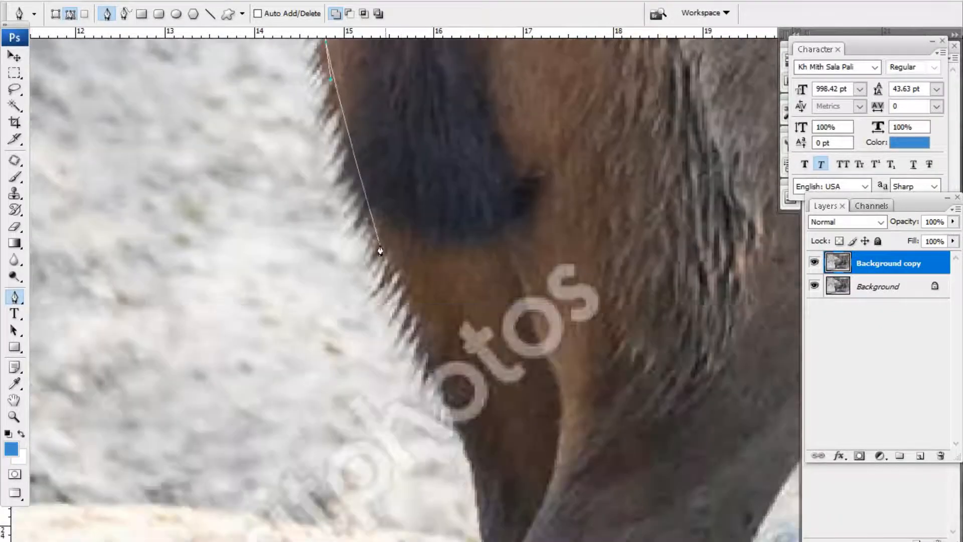
left_click_drag(434, 355, 405, 245)
left_click_drag(405, 244, 421, 280)
left_click_drag(442, 364, 420, 251)
left_click_drag(423, 253, 432, 316)
left_click(444, 363)
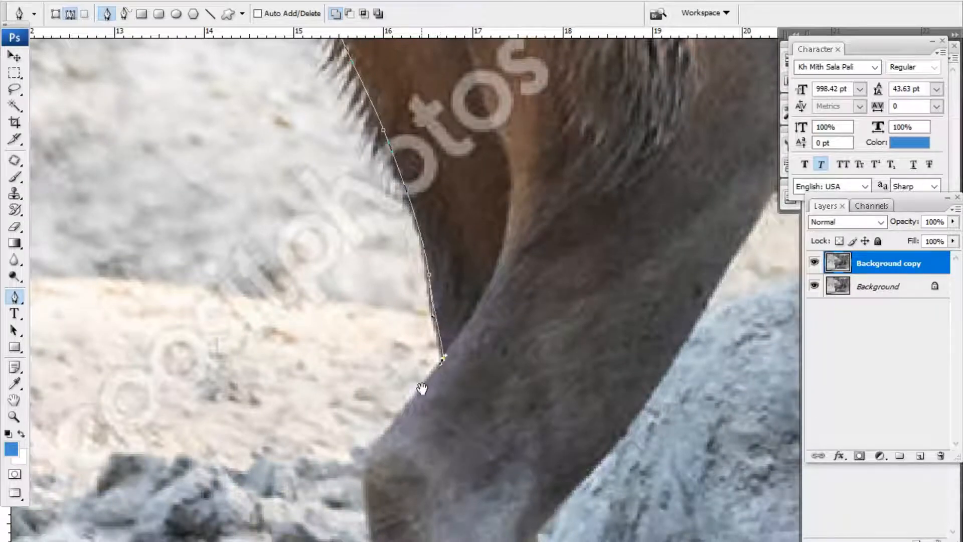
Trace around the hock and down the rear edge of the lower hind leg to the ground.
left_click_drag(422, 389, 399, 163)
left_click(370, 203)
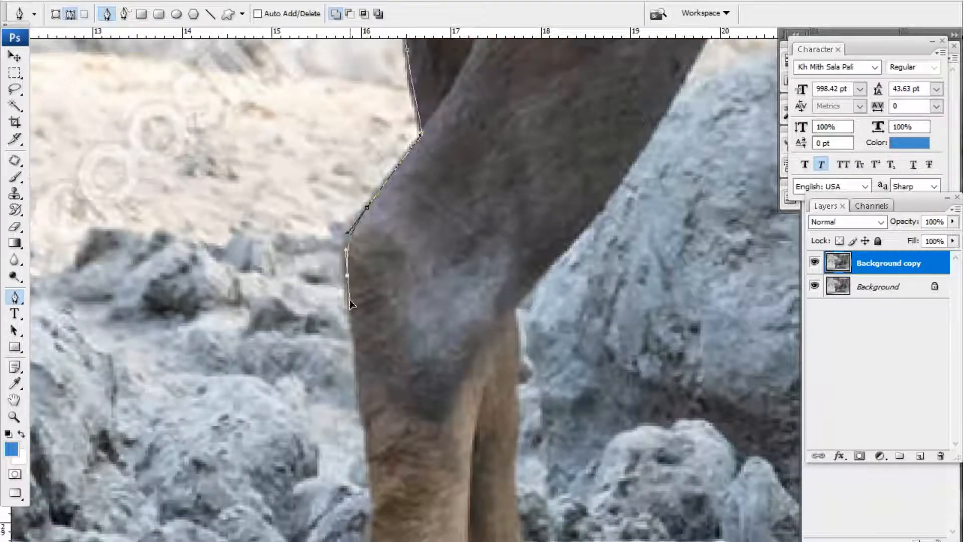
left_click(350, 303)
left_click_drag(352, 364, 349, 154)
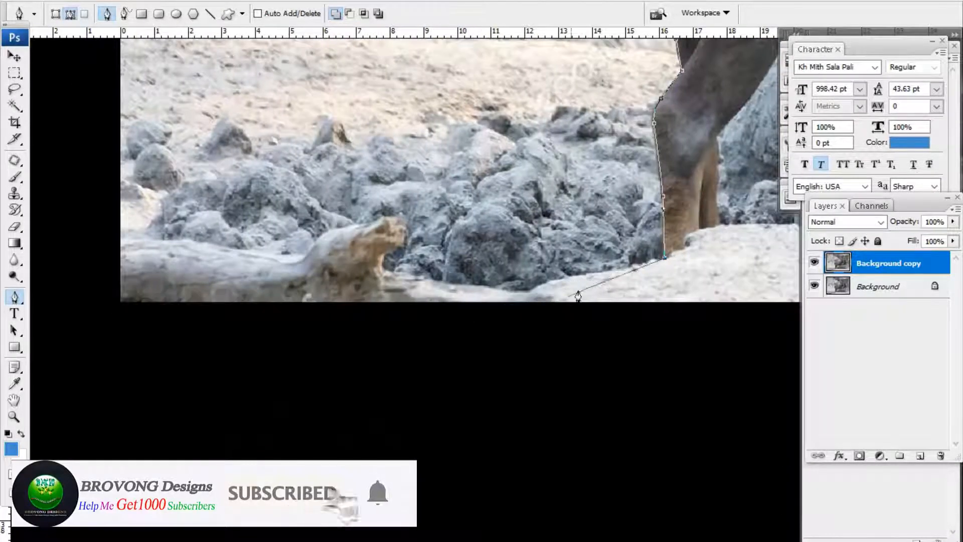
Trace the edge of the pale ground from the hind foot to the underside of the log's broken end.
left_click(606, 271)
left_click(556, 283)
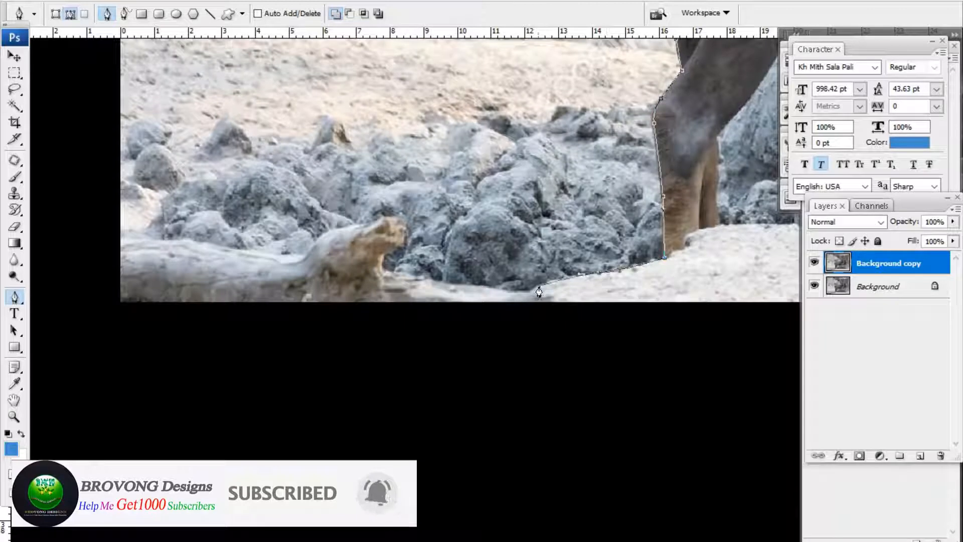
left_click(524, 294)
left_click(419, 280)
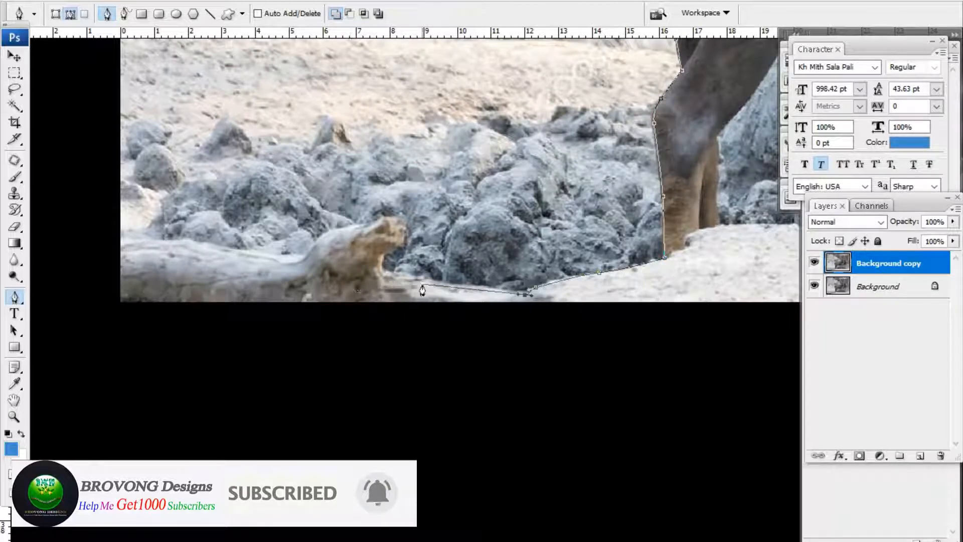
left_click(375, 274)
left_click_drag(382, 254, 390, 251)
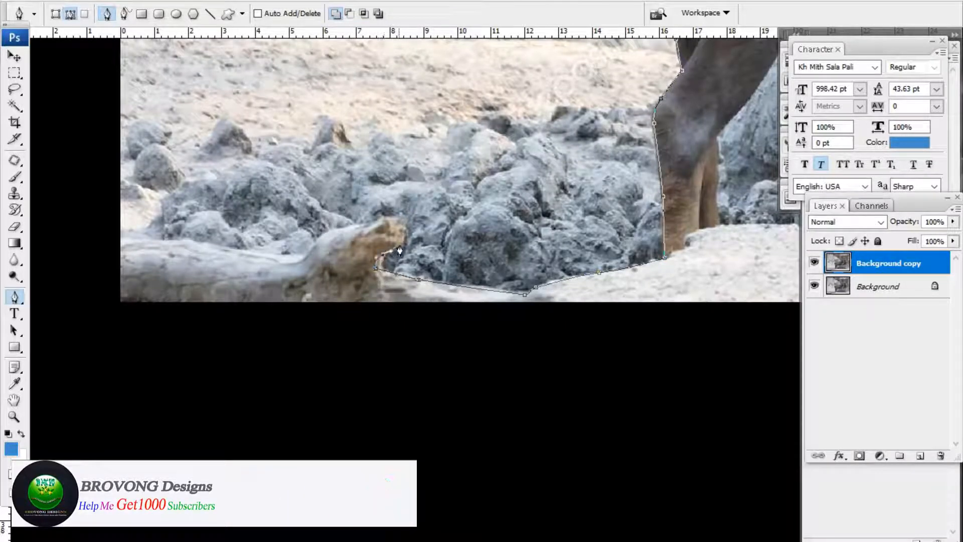
Trace around the log's broken end and along its top edge toward the photo's left border.
left_click(394, 222)
left_click(382, 222)
left_click(374, 226)
left_click(366, 232)
left_click(298, 260)
left_click_drag(299, 260, 491, 297)
Carry the path outside the photo, up past its left border and across above its top edge.
key("ctrl+minus")
key("ctrl+minus")
key("ctrl+minus")
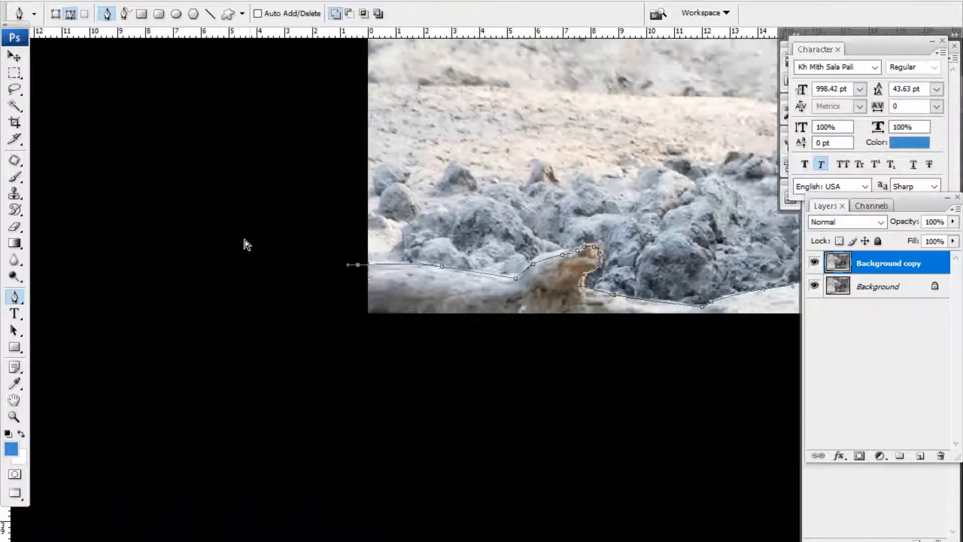
left_click_drag(246, 243, 264, 265)
left_click_drag(117, 190, 90, 170)
left_click_drag(118, 106, 134, 97)
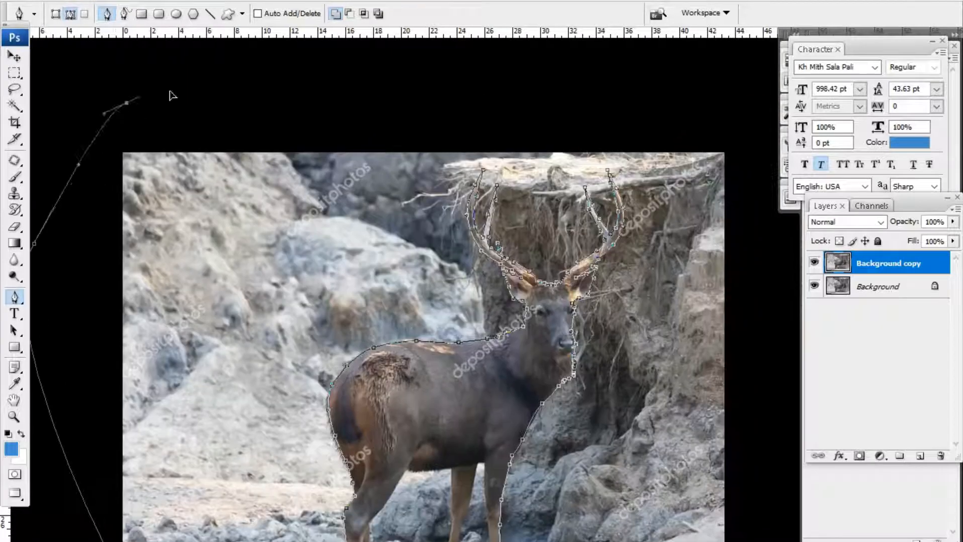
left_click_drag(464, 83, 678, 97)
left_click_drag(705, 122, 499, 88)
left_click_drag(571, 116, 586, 175)
Bring the path down outside the photo's right border to the level of the pale ground.
key("ctrl+minus")
left_click_drag(592, 260, 853, 169)
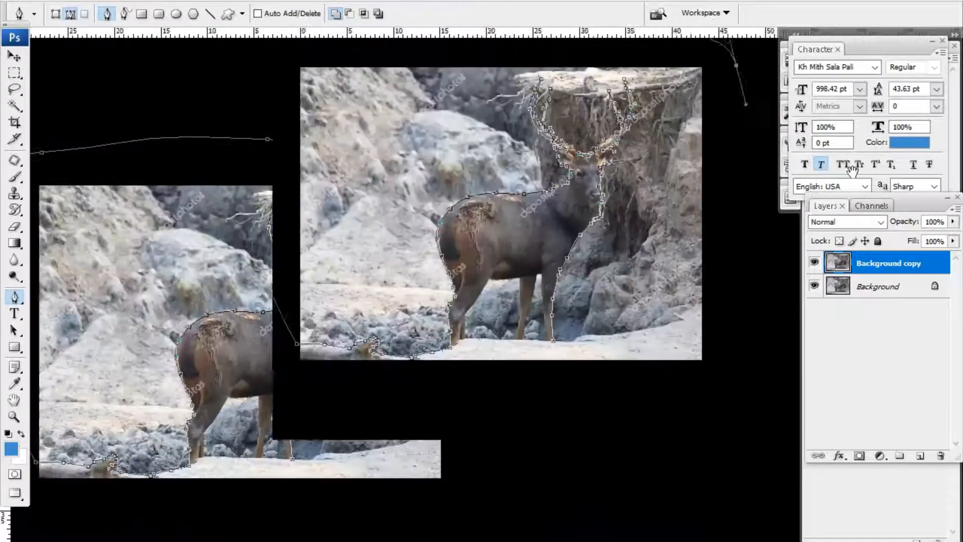
left_click_drag(707, 286, 629, 311)
left_click_drag(687, 328, 687, 364)
left_click_drag(616, 316, 62, 228)
Trace from the photo's right border along the ground's edge and around the protruding stick.
left_click_drag(521, 291, 490, 287)
left_click_drag(478, 137, 447, 156)
left_click_drag(387, 187, 344, 230)
left_click_drag(215, 240, 214, 239)
left_click_drag(213, 234, 245, 280)
left_click_drag(247, 278, 425, 237)
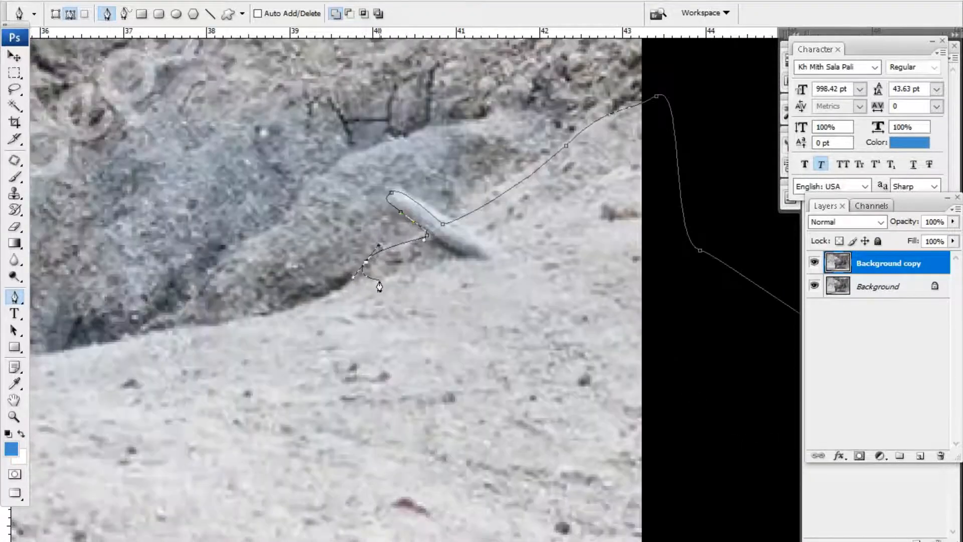
Trace the pale ground's upper edge from the stick past the rocks to the foot of the front leg.
left_click_drag(267, 315, 757, 271)
left_click(636, 303)
left_click_drag(434, 344, 660, 294)
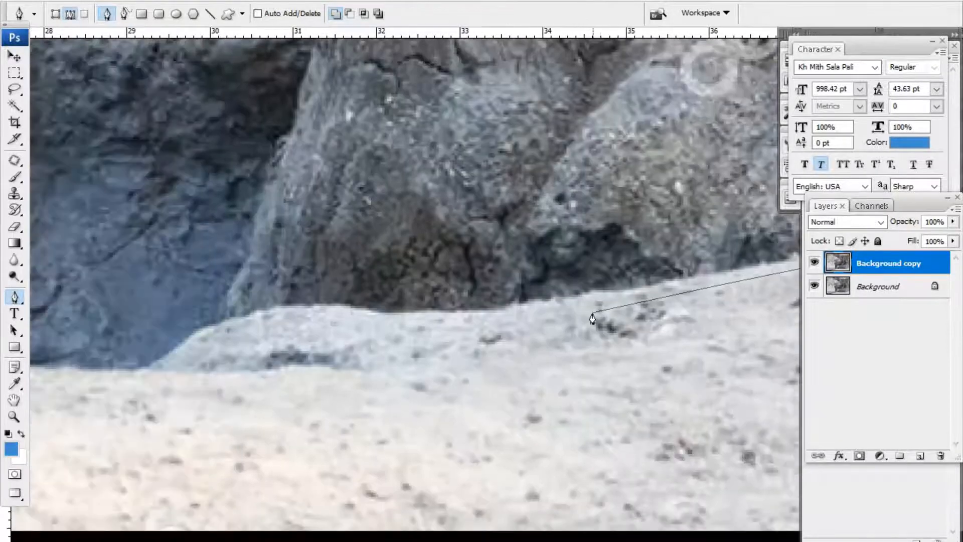
left_click_drag(571, 312, 493, 310)
left_click_drag(393, 314, 340, 309)
left_click_drag(319, 291, 415, 262)
left_click_drag(325, 300, 286, 315)
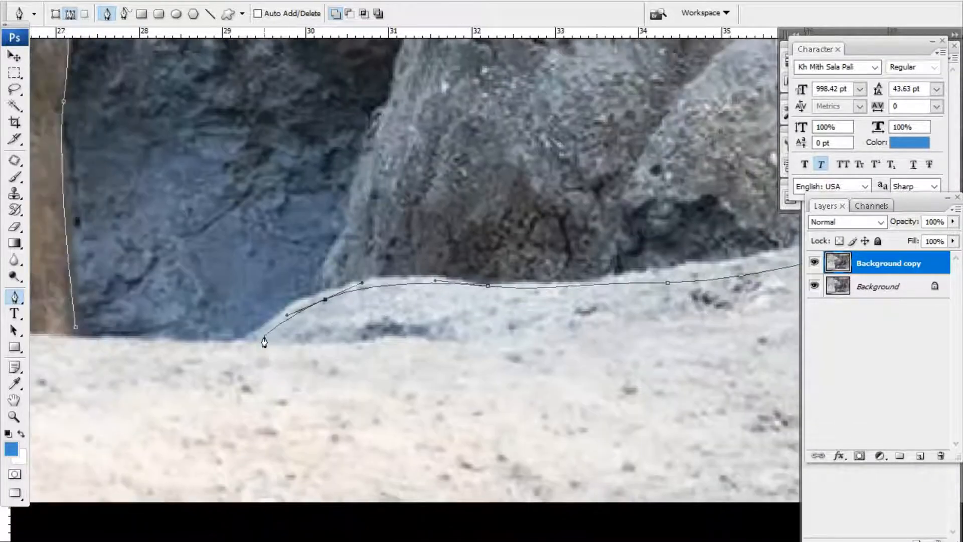
left_click_drag(241, 350, 449, 353)
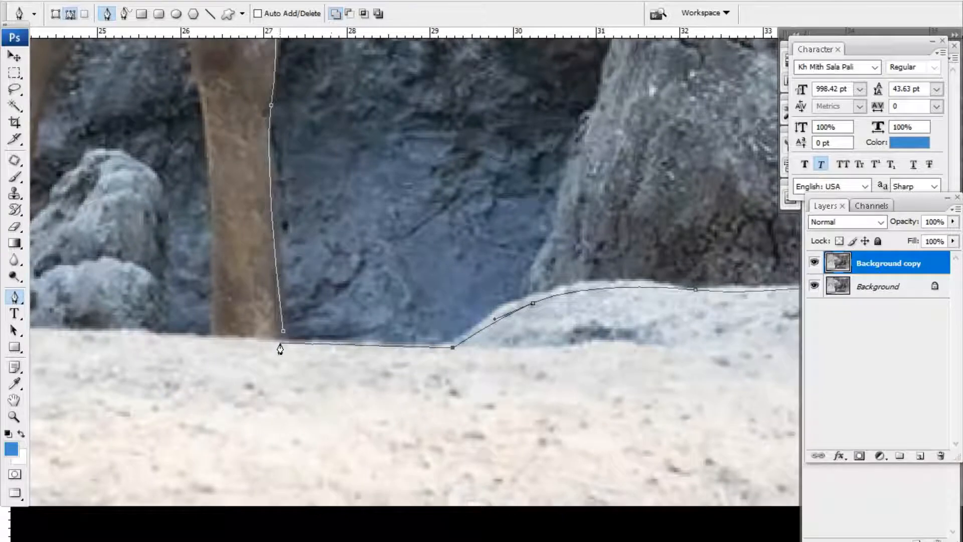
Convert the closed path around the deer and foreground into a new anti-aliased selection with a 0.5-pixel feather radius.
left_click(368, 325, "alt")
left_click(367, 325, "alt")
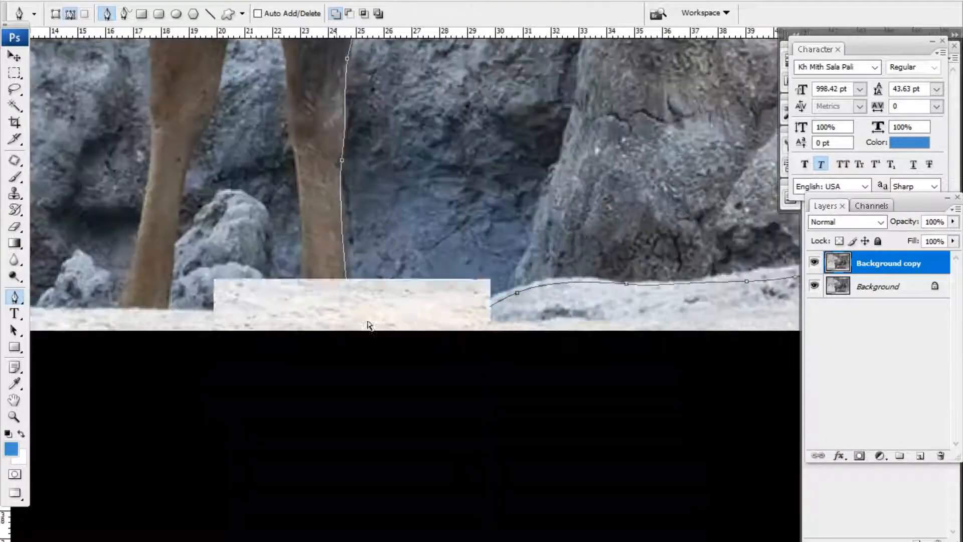
left_click_drag(413, 285, 430, 423)
left_click(465, 309, "alt")
left_click_drag(504, 274, 466, 276)
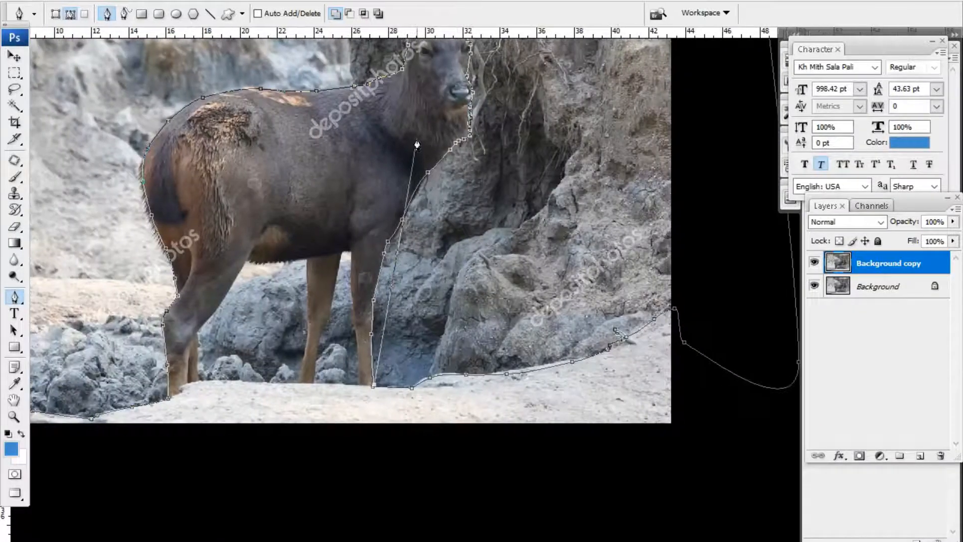
right_click(415, 139)
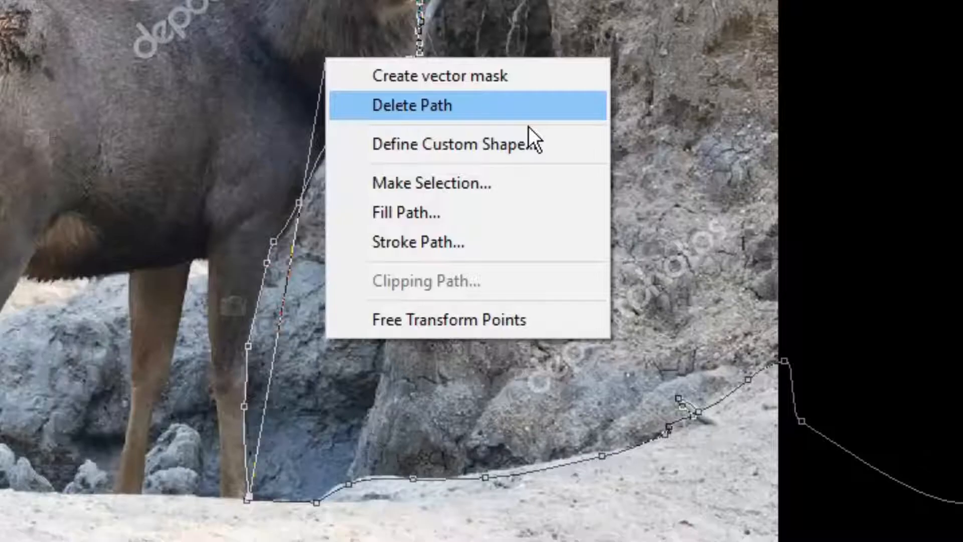
left_click(420, 183)
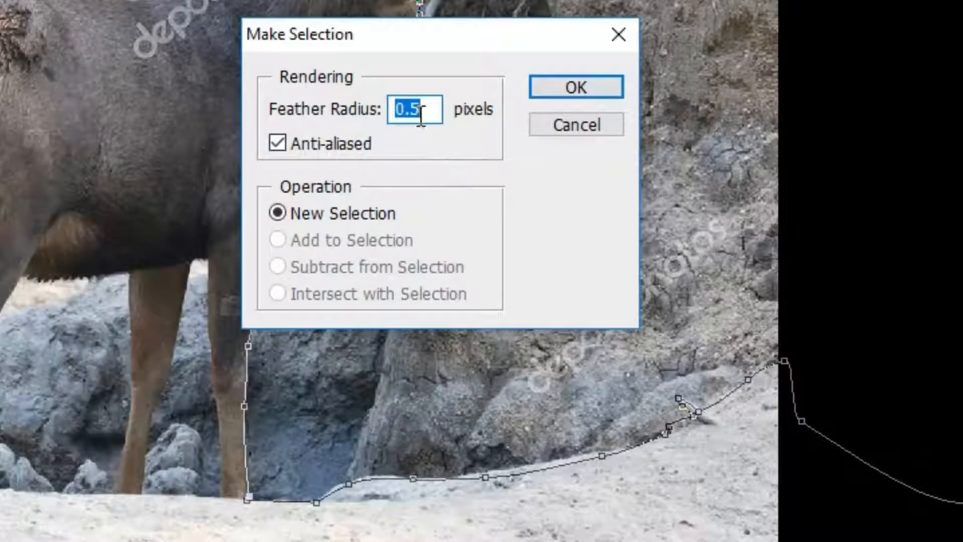
left_click_drag(430, 104, 267, 103)
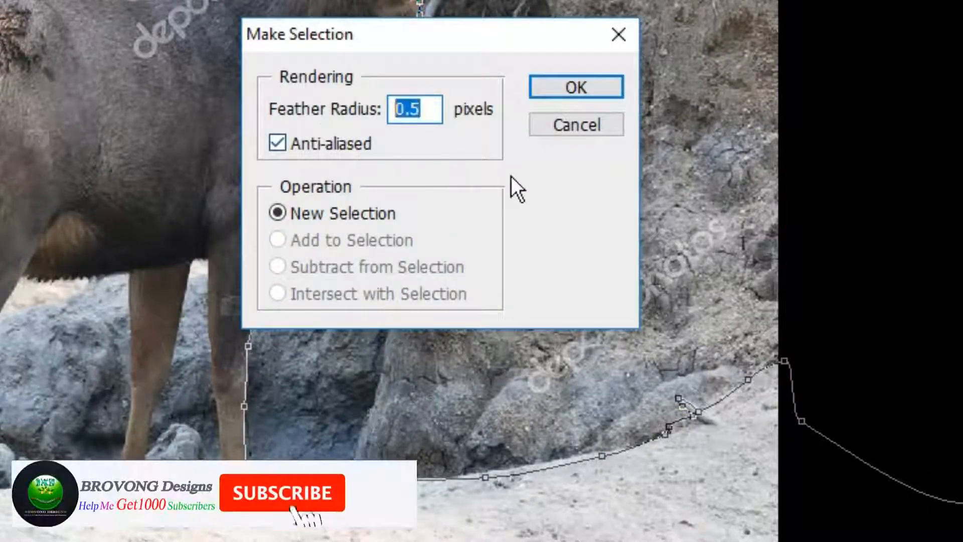
left_click(576, 88)
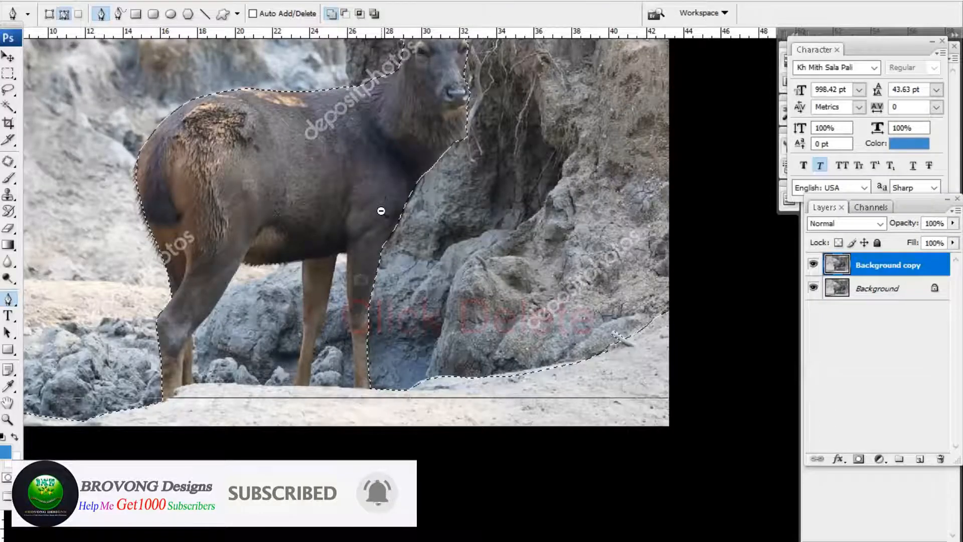
Delete the selected surroundings from the Background copy layer and hide the original Background layer.
left_click(381, 211, "alt")
left_click_drag(381, 210, 446, 215)
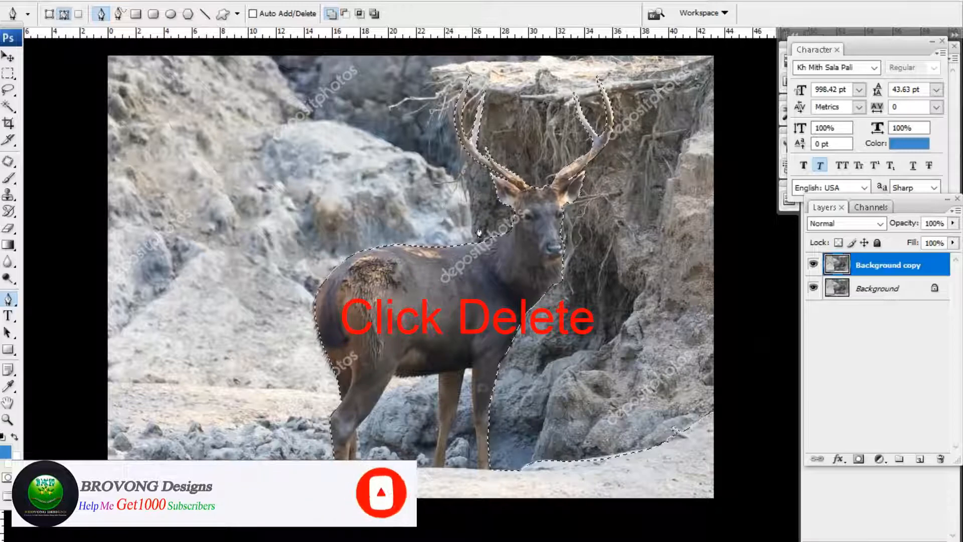
key("Delete")
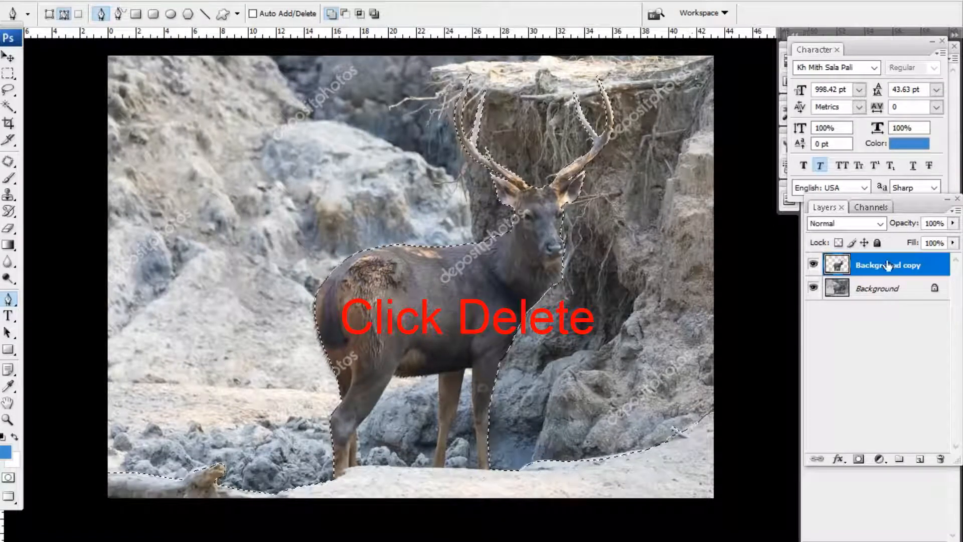
left_click(813, 289)
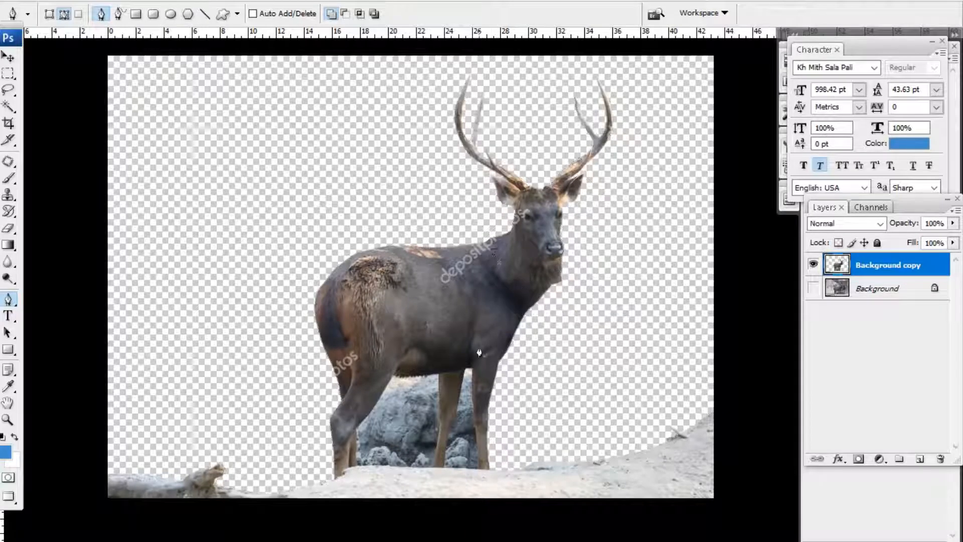
Trace the gap under the belly along the belly edge, down the far front leg's rear edge and along the ground to the hind leg.
scroll(471, 408, "up", 5)
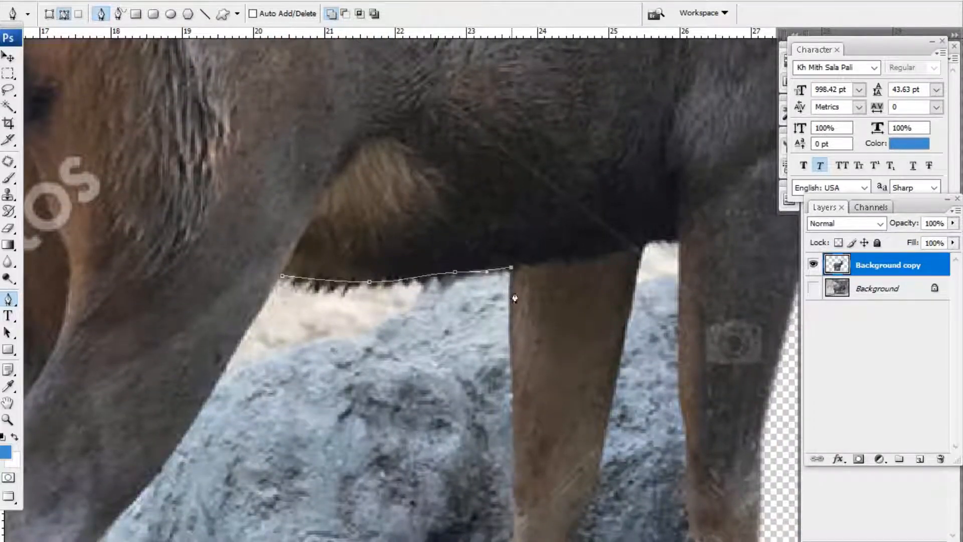
left_click_drag(532, 421, 437, 257)
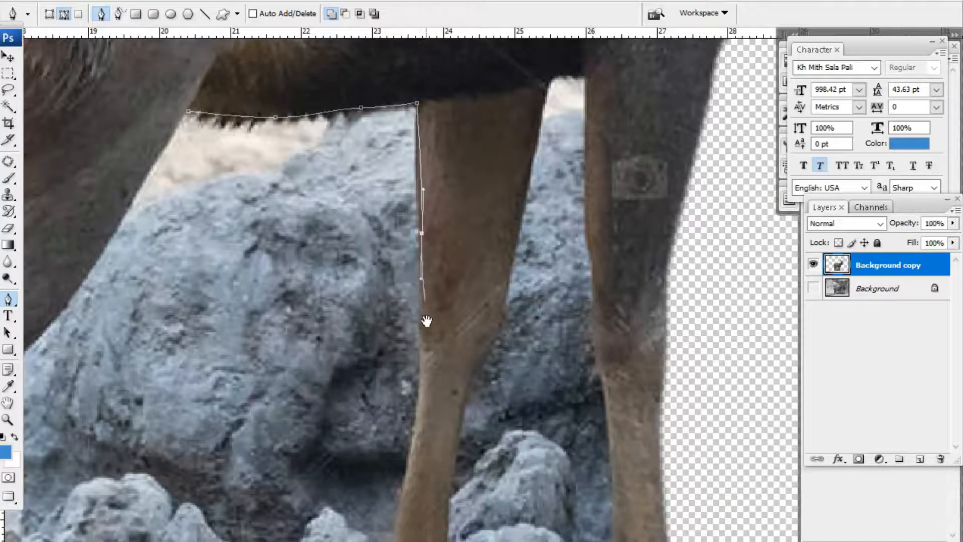
left_click_drag(427, 321, 416, 196)
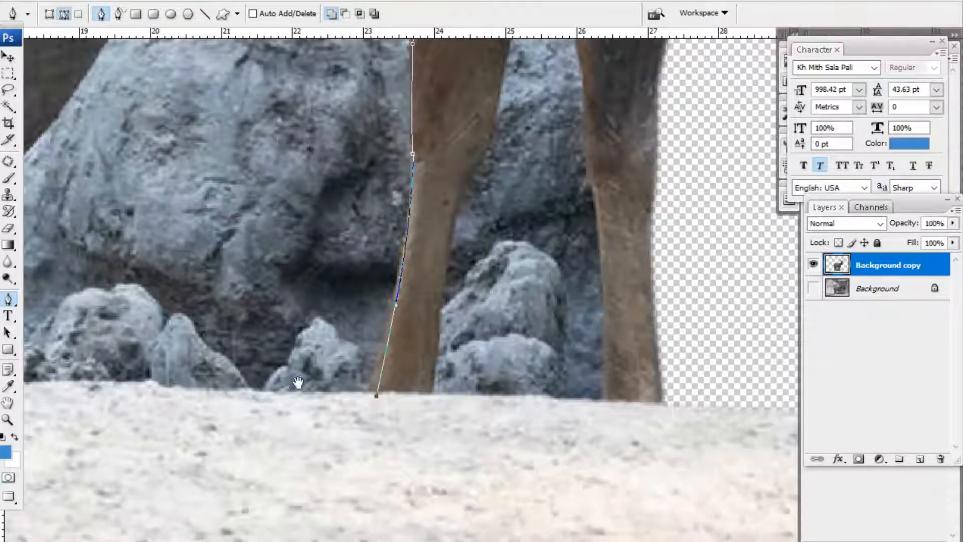
left_click_drag(298, 382, 581, 368)
left_click_drag(479, 382, 455, 376)
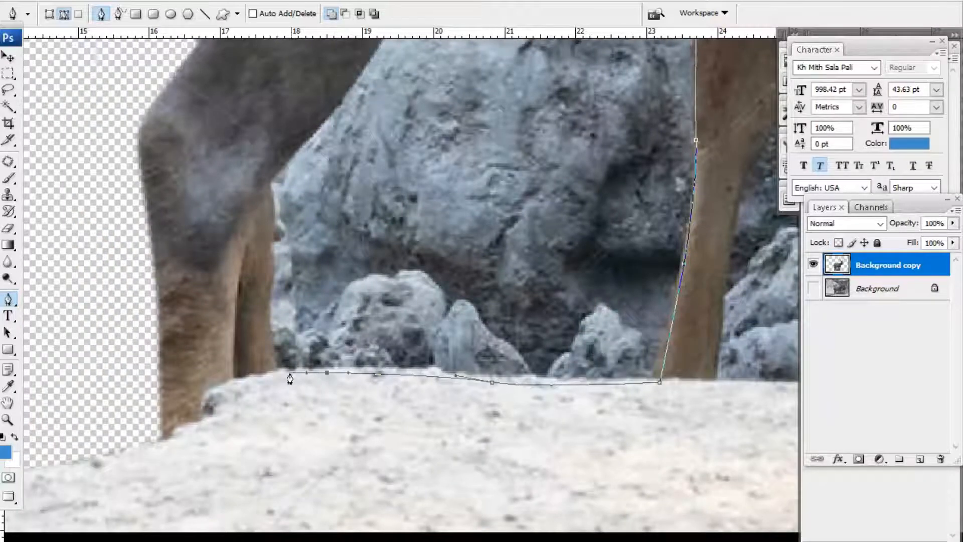
Trace up the hind leg and thigh's inner edge and close the path at the belly.
scroll(272, 304, "up", 2)
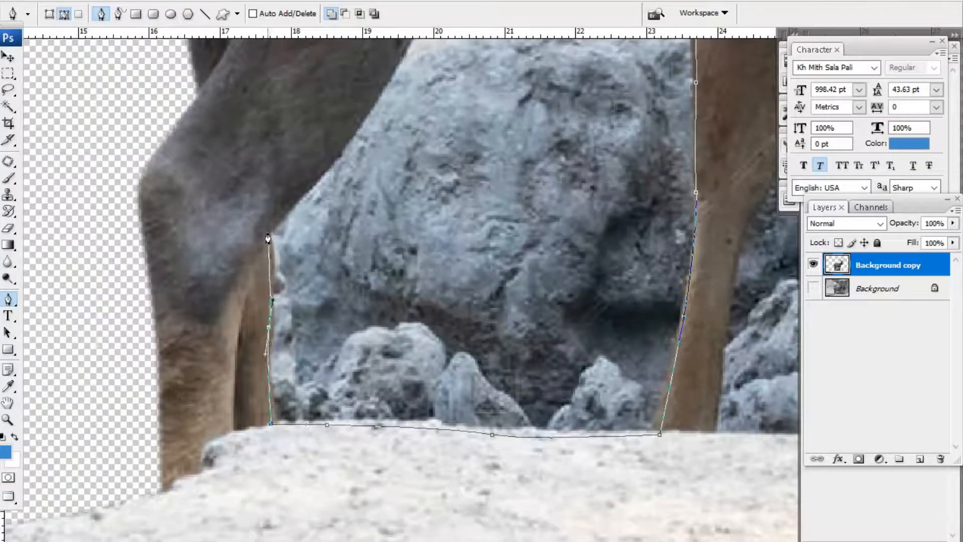
left_click(268, 238)
scroll(276, 246, "up", 3)
scroll(286, 256, "right", 2)
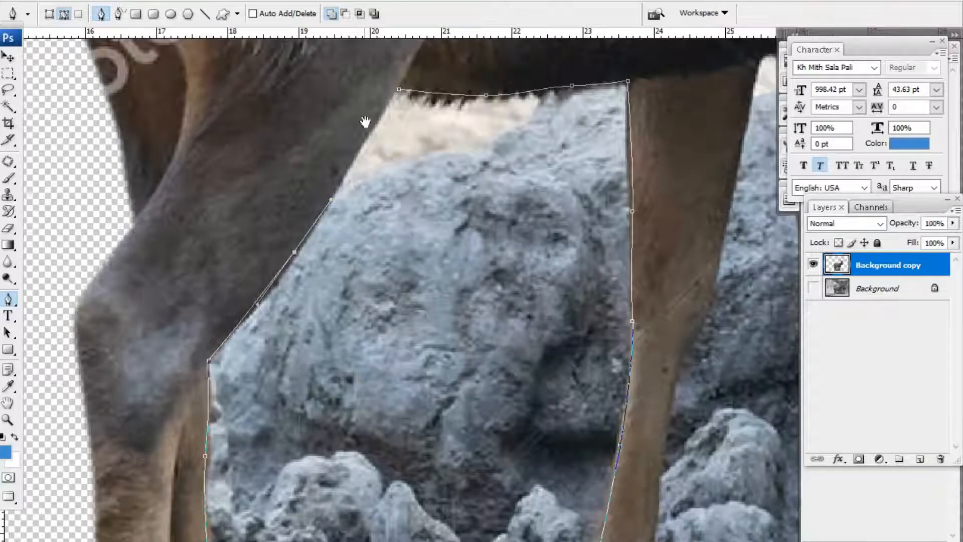
left_click_drag(364, 121, 329, 225)
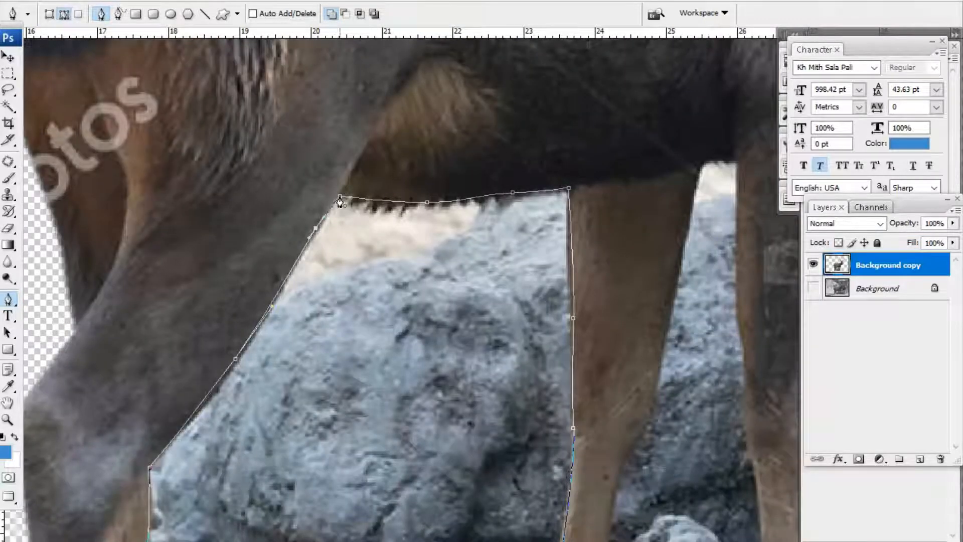
Start a second path between the front legs, tracing down the far leg's front edge and along the ground to the near leg.
scroll(451, 236, "down", 2)
left_click_drag(576, 298, 443, 278)
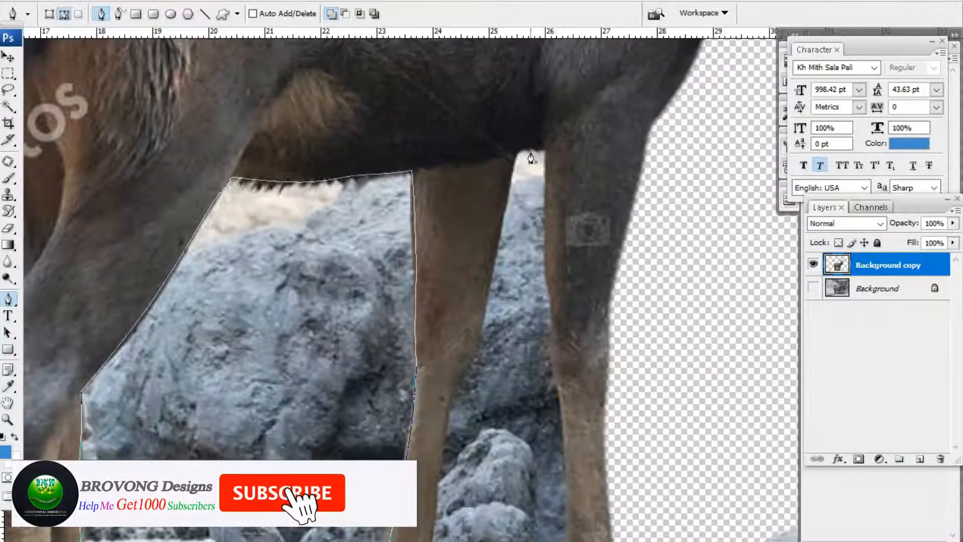
left_click_drag(483, 309, 481, 342)
scroll(478, 361, "down", 3)
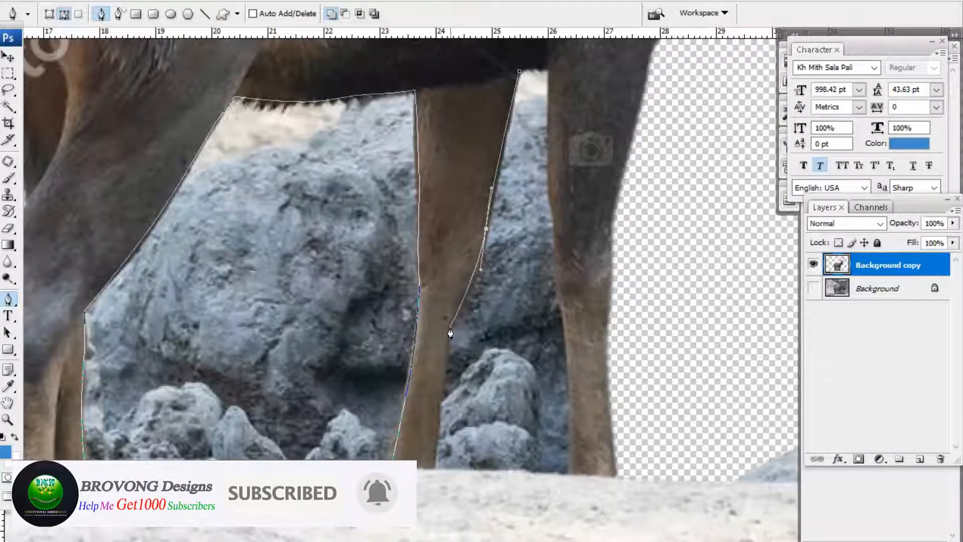
left_click_drag(446, 381, 445, 300)
left_click(429, 392)
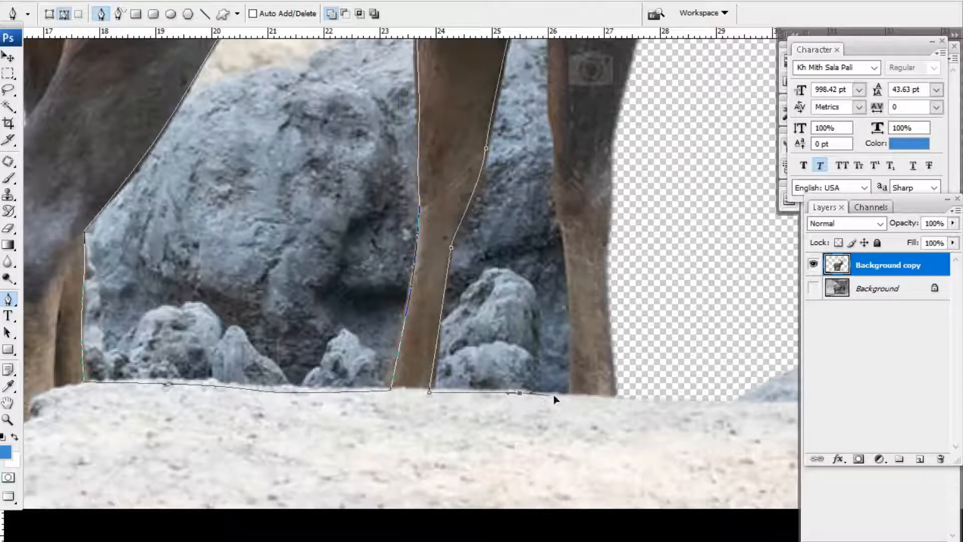
Trace up the near front leg's rear edge and close the second path under the belly.
left_click_drag(562, 236, 556, 256)
left_click_drag(545, 192, 557, 276)
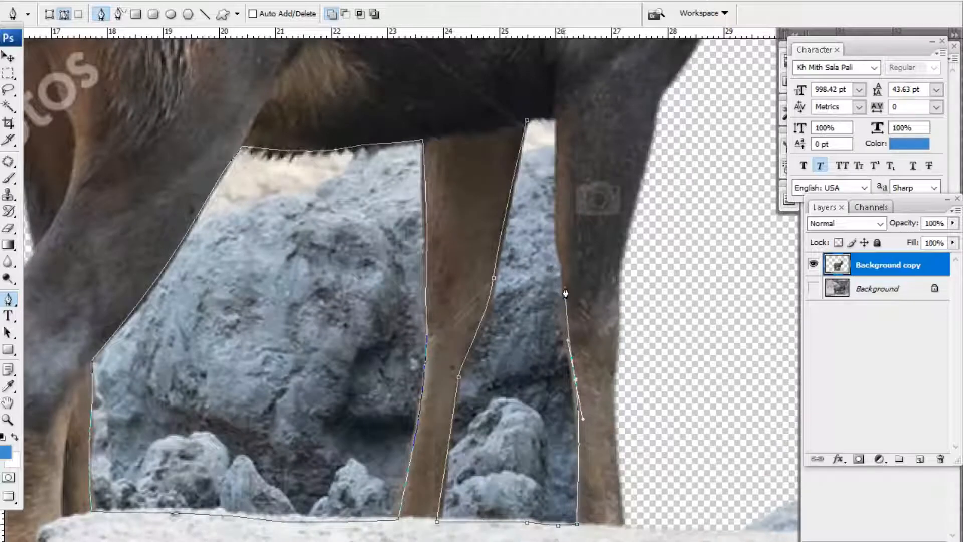
left_click_drag(561, 170, 576, 275)
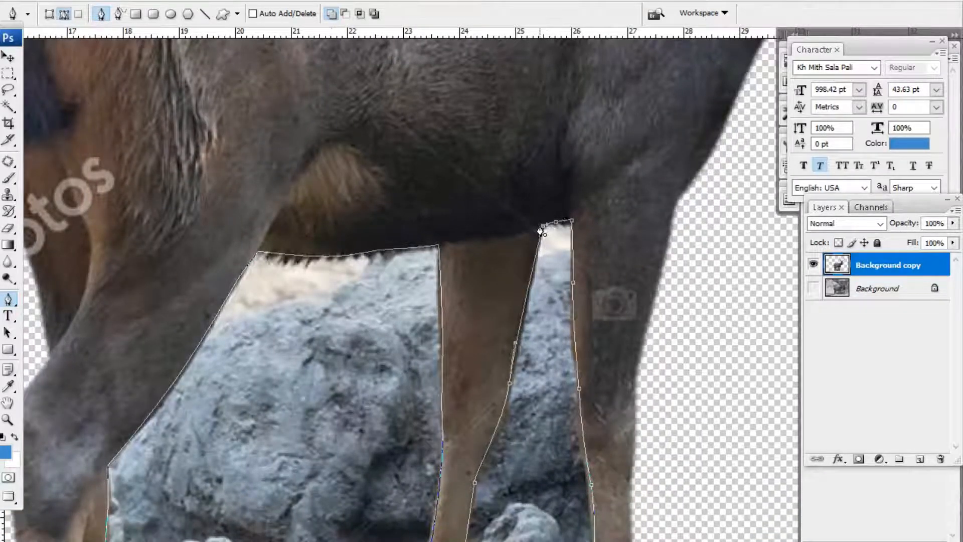
Delete the rocks between the legs using a selection made from both paths with a 1-pixel feather radius, and deselect.
scroll(563, 285, "down", 2)
right_click(450, 227)
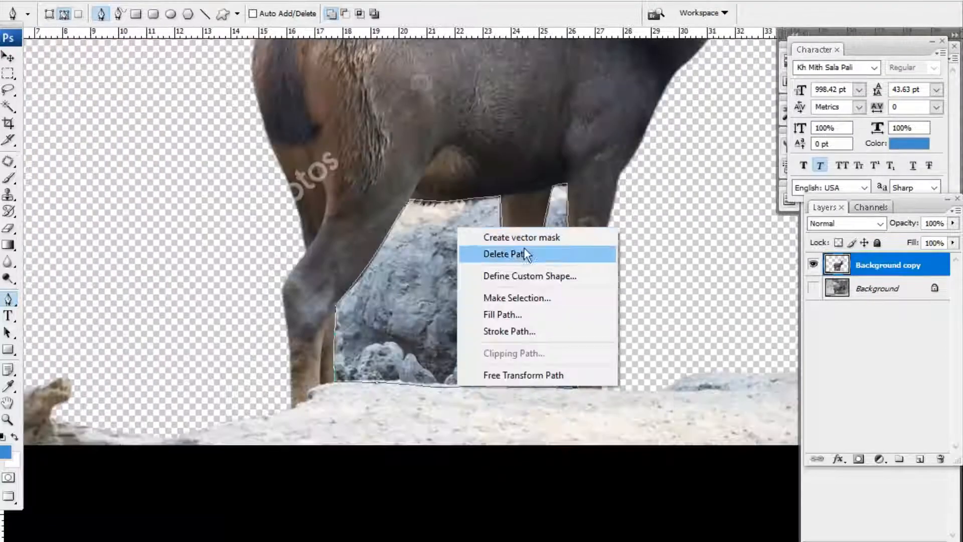
left_click(522, 298)
type("1")
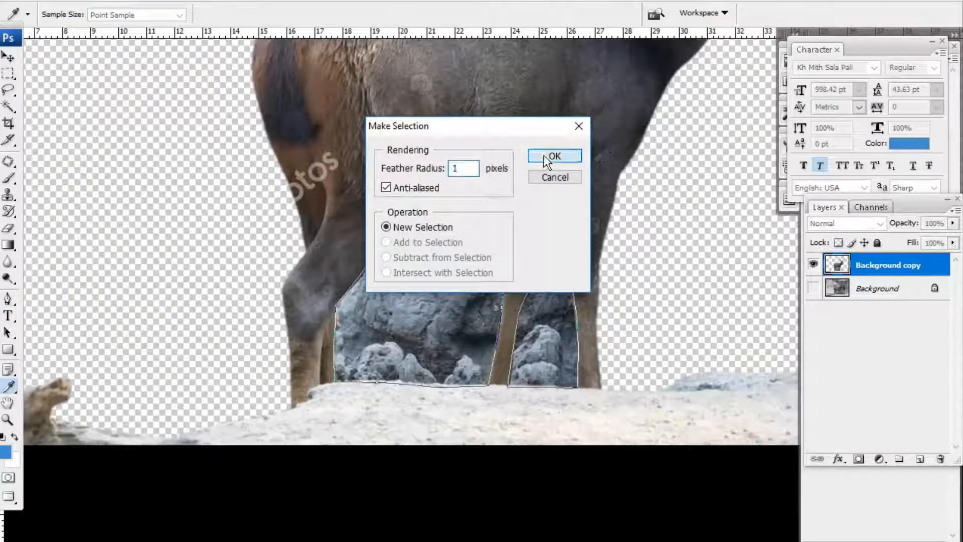
left_click(543, 155)
key("Delete")
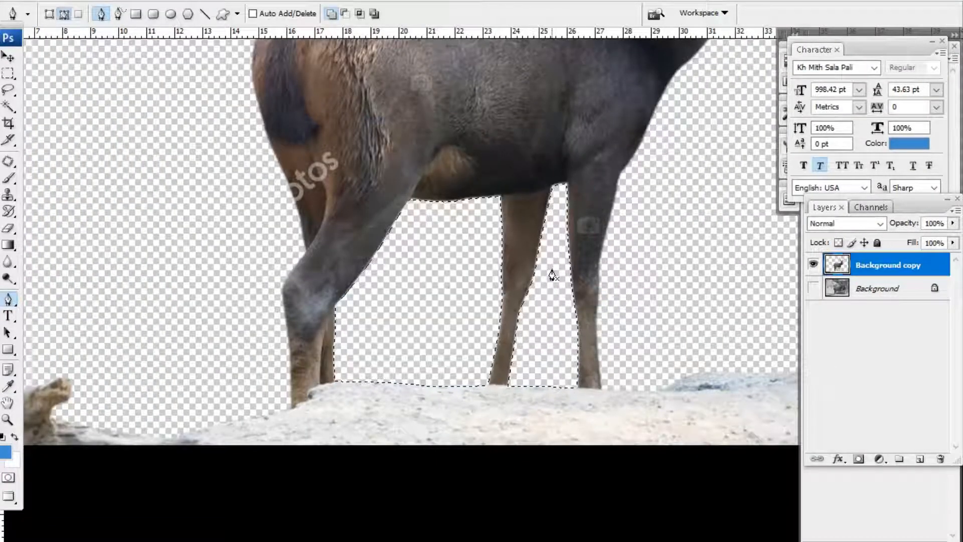
key("ctrl+d")
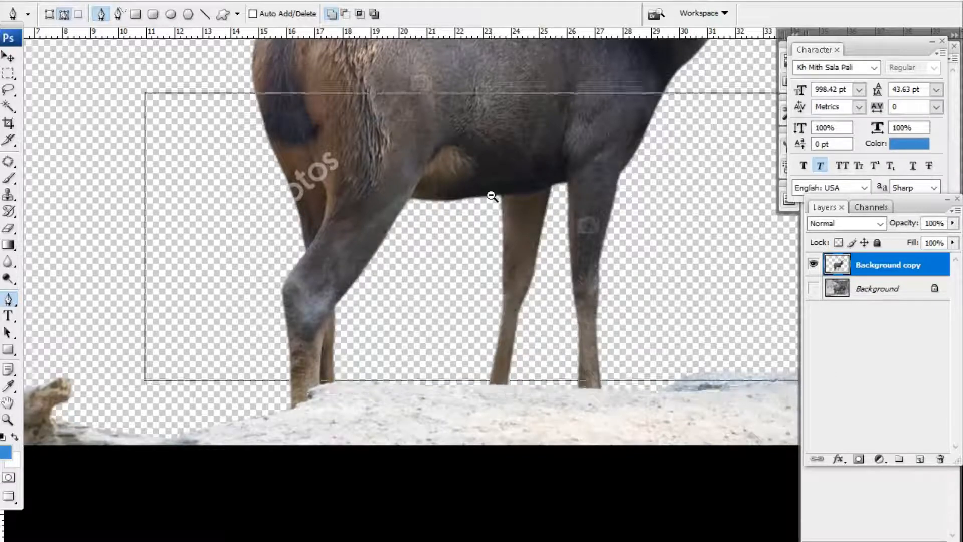
Examine the whole cutout and compare it with the original photo by toggling the Background layer's visibility.
scroll(494, 198, "down", 1)
left_click_drag(627, 229, 578, 396)
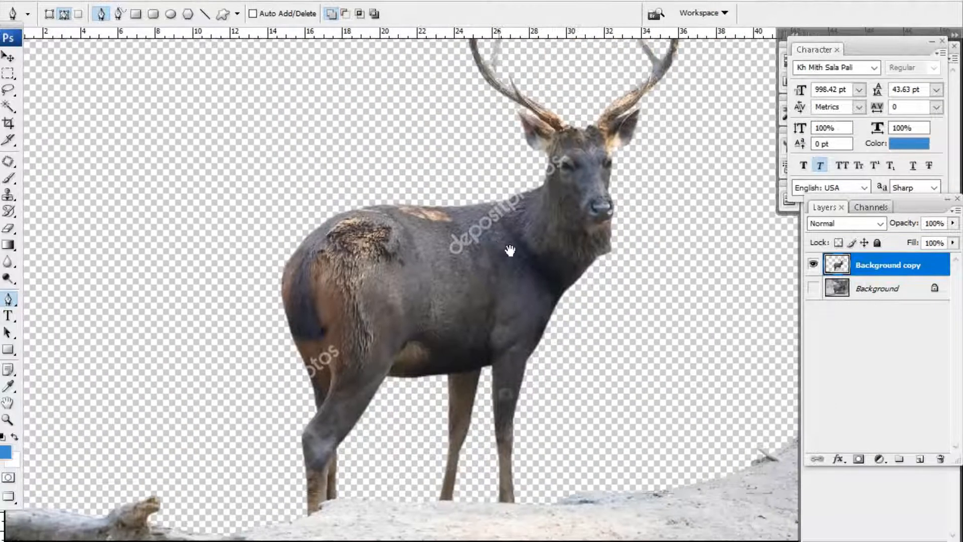
scroll(474, 244, "down", 1)
scroll(566, 288, "up", 1)
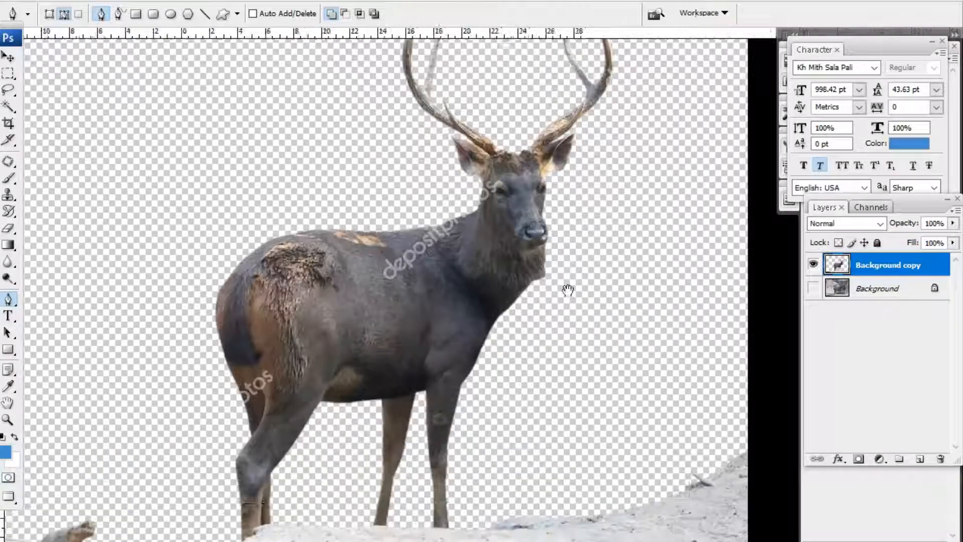
scroll(667, 297, "down", 1)
left_click(814, 290)
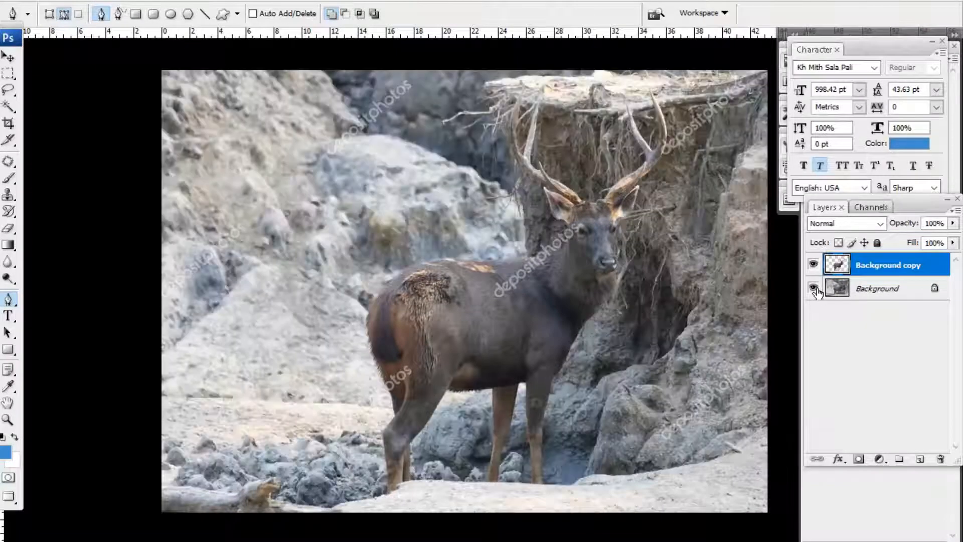
left_click(814, 290)
left_click(814, 290)
left_click(814, 290)
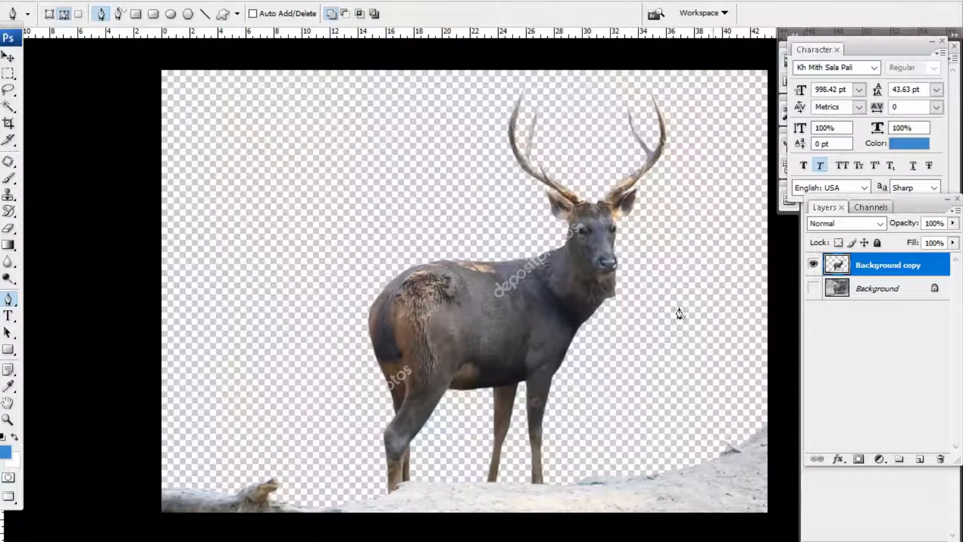
Examine the cutout's edges up close around the antlers, head, body and legs.
scroll(468, 340, "up", 1)
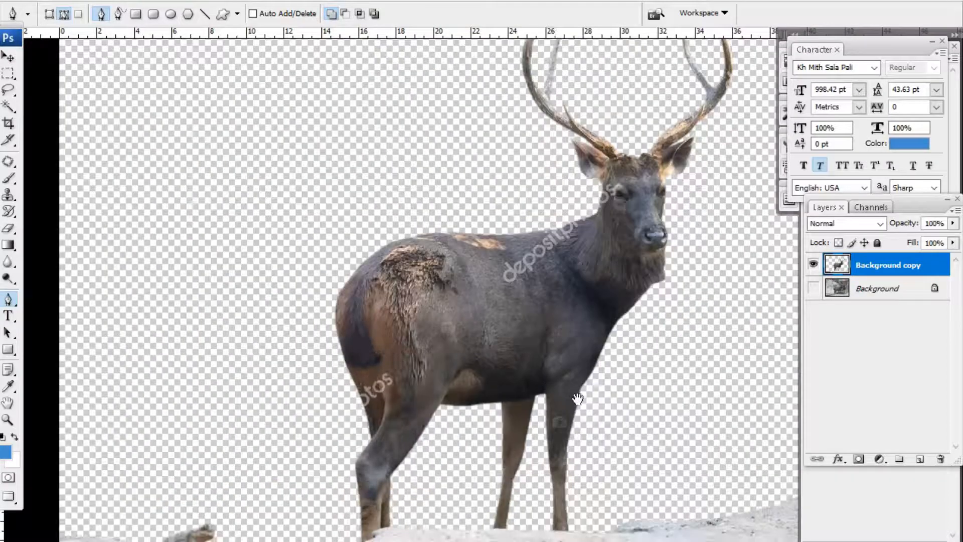
scroll(578, 399, "down", 3)
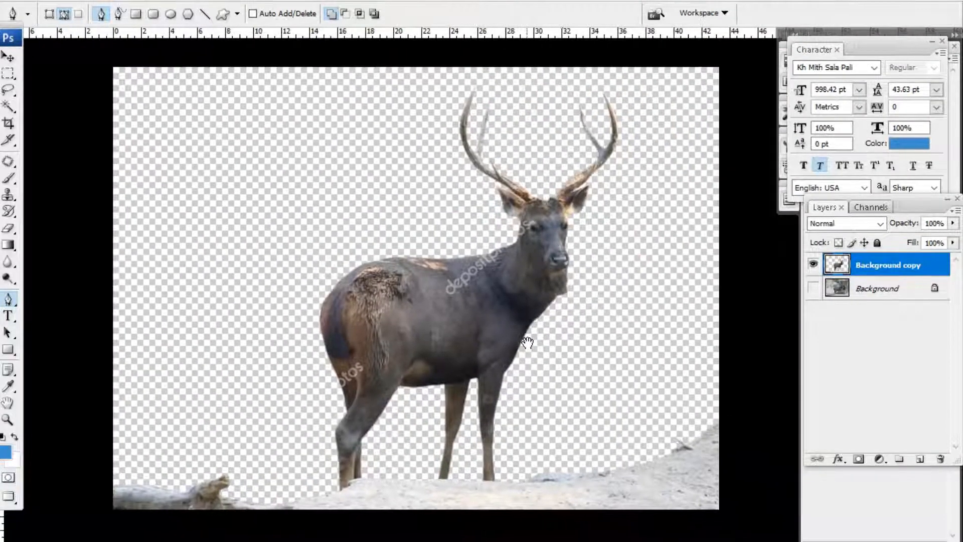
left_click_drag(409, 123, 562, 223)
left_click_drag(516, 351, 103, 310)
left_click_drag(457, 312, 511, 397)
left_click(295, 300, "alt")
left_click_drag(555, 271, 655, 166)
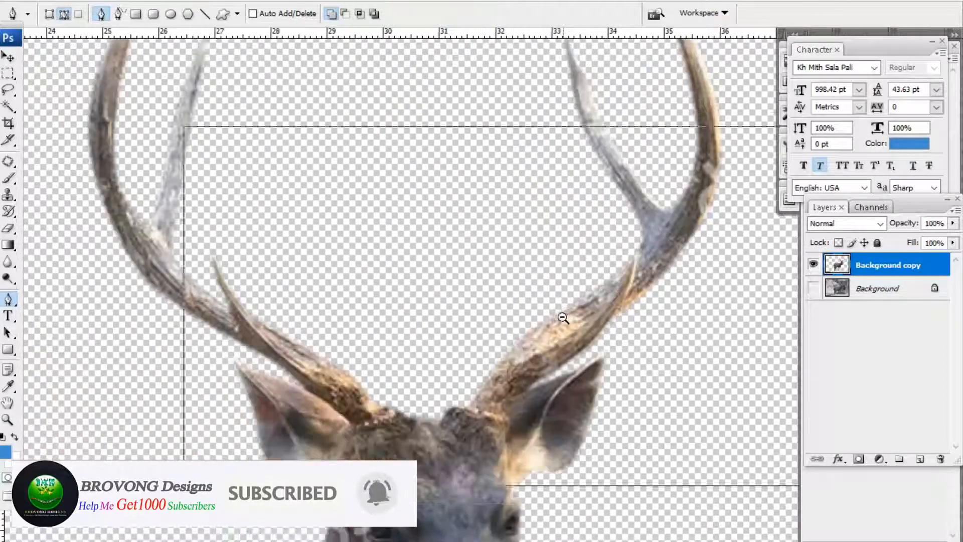
left_click(564, 318, "alt")
left_click_drag(555, 484, 583, 244)
left_click(389, 302, "alt")
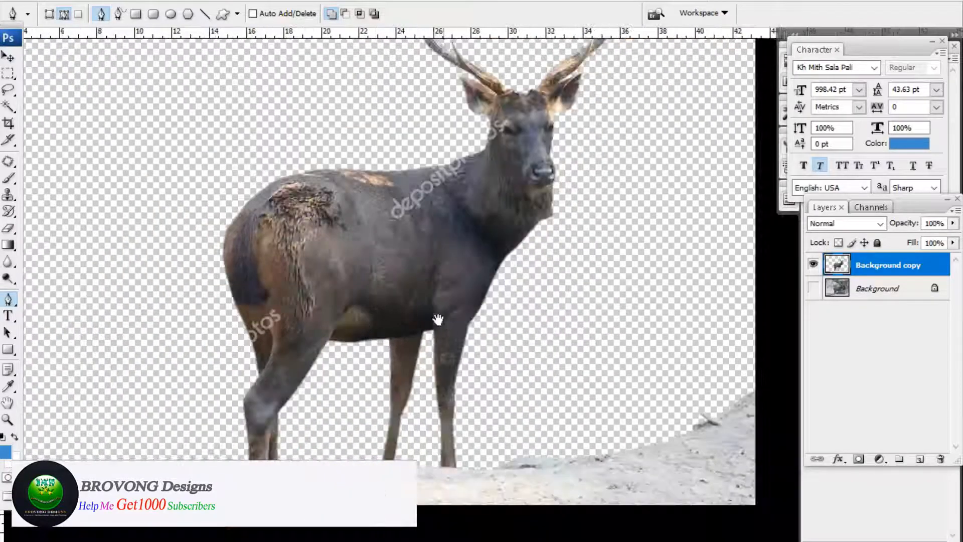
left_click(408, 311, "alt")
mouse_move(408, 311)
left_mouse_down()
mouse_move(463, 319)
mouse_move(416, 309)
left_mouse_up()
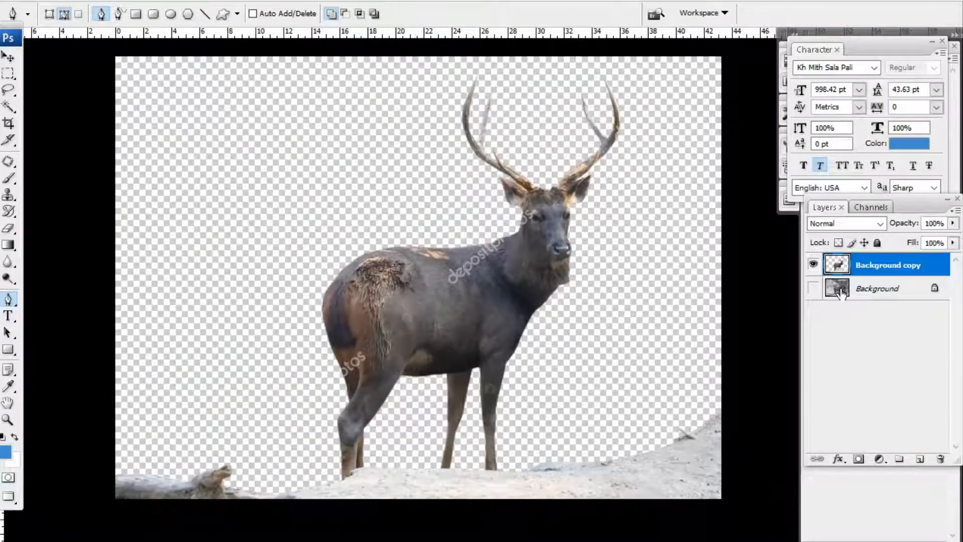
Show and hide the Background layer again to check the finished cutout against the photo, leaving the layer hidden.
left_click(814, 288)
left_click(814, 289)
left_click(813, 289)
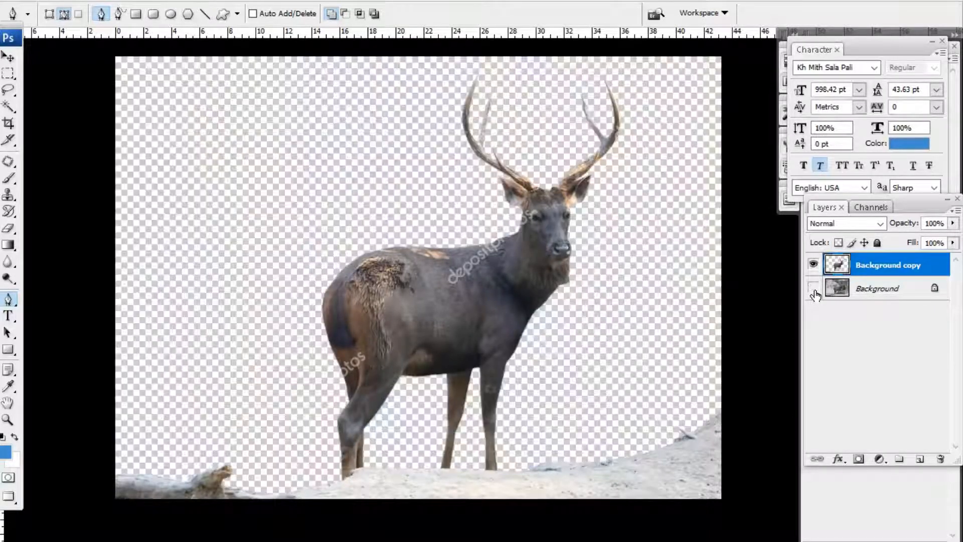